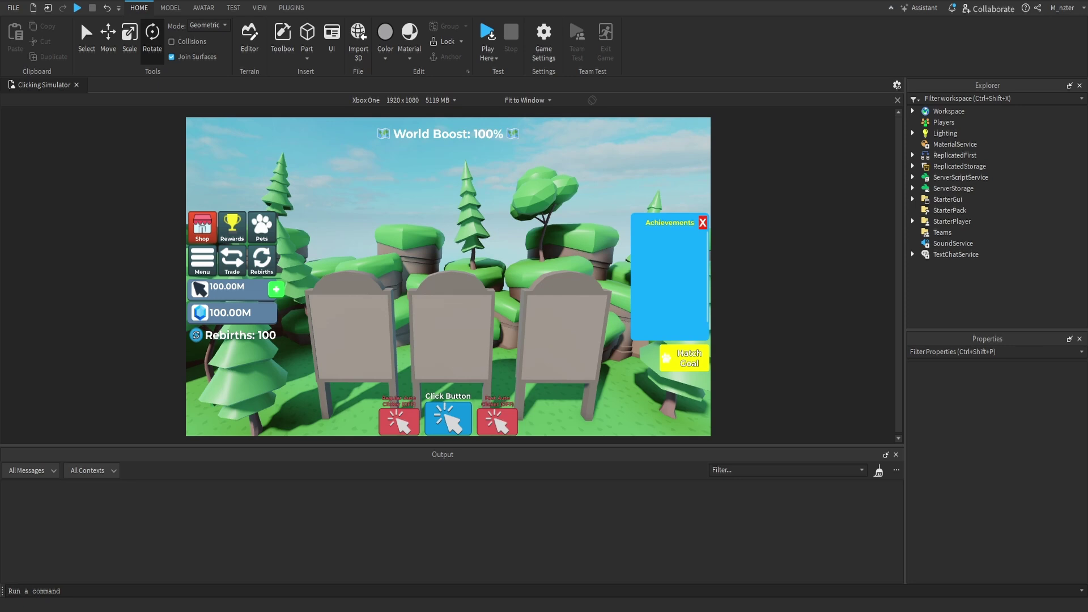
Select the UIScaler script in StarterPlayerScripts, and expand StarterGui to show the list of ScreenGuis
left_click(967, 271)
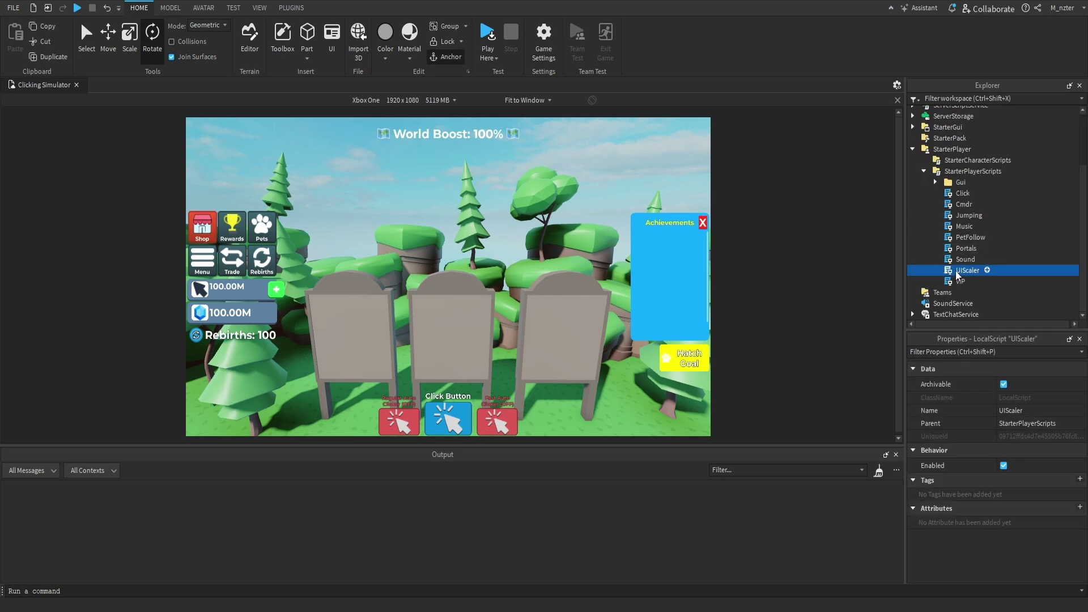
left_click(912, 149)
left_click(913, 199)
scroll(982, 246, "down", 1)
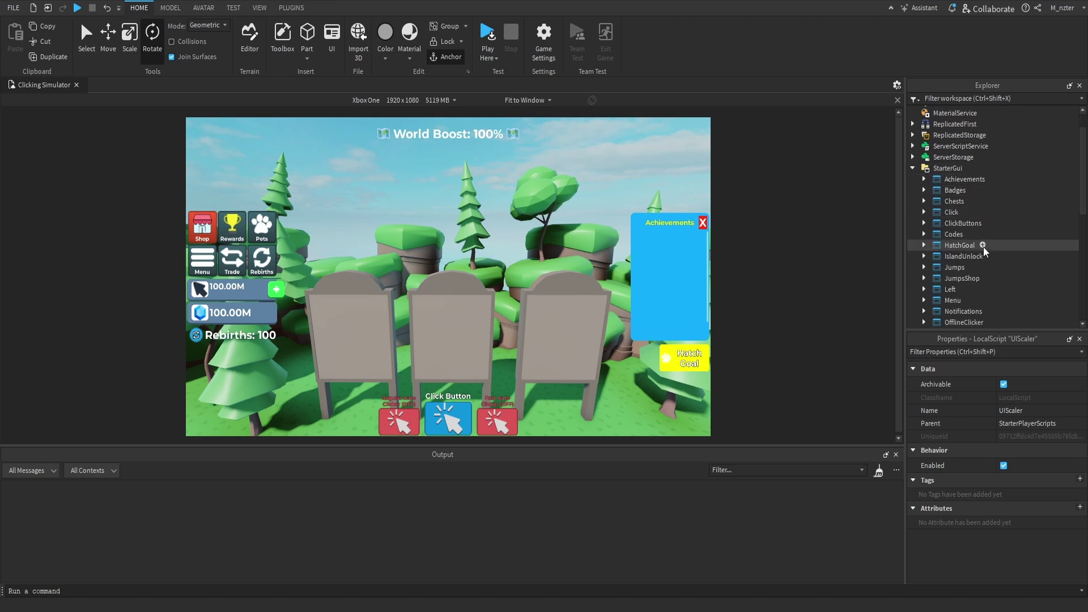
scroll(986, 249, "down", 1)
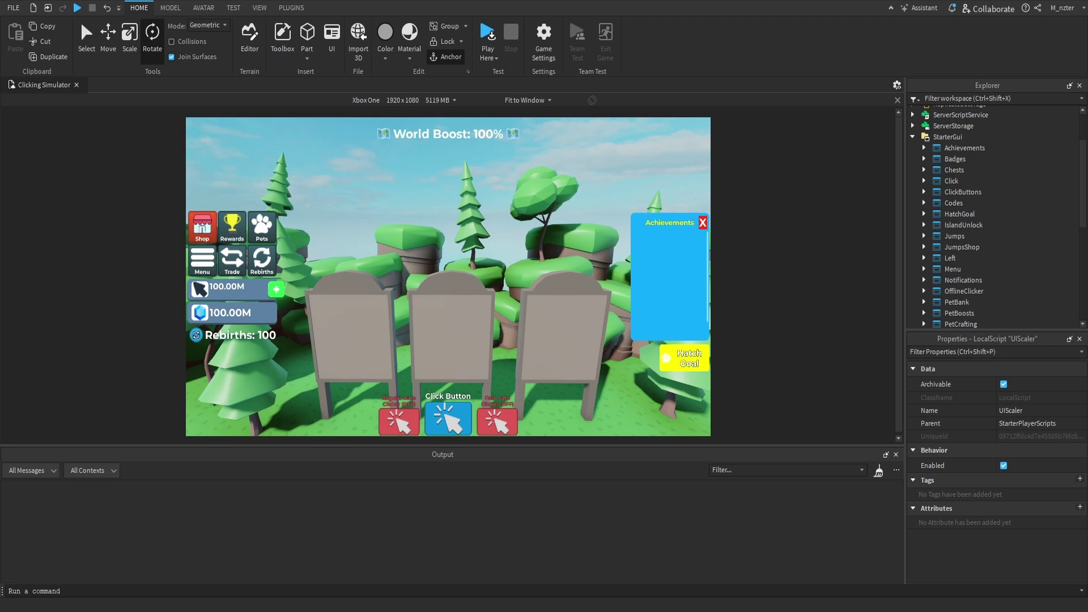
Switch the emulated device to iPhone 4S and start a play test of the game
right_click_drag(385, 145, 353, 144)
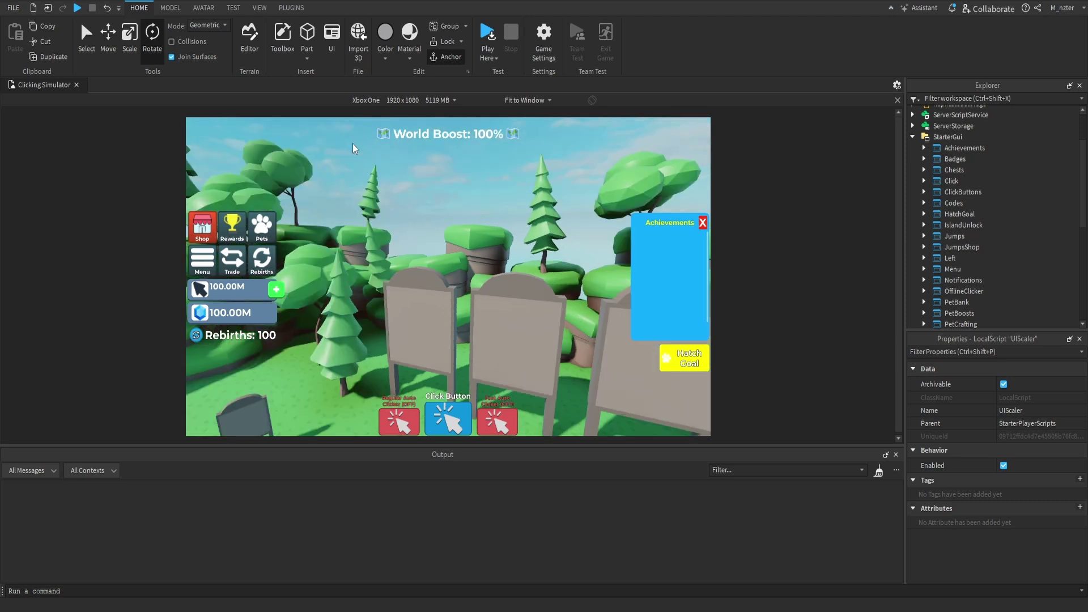
left_click(391, 100)
left_click(420, 137)
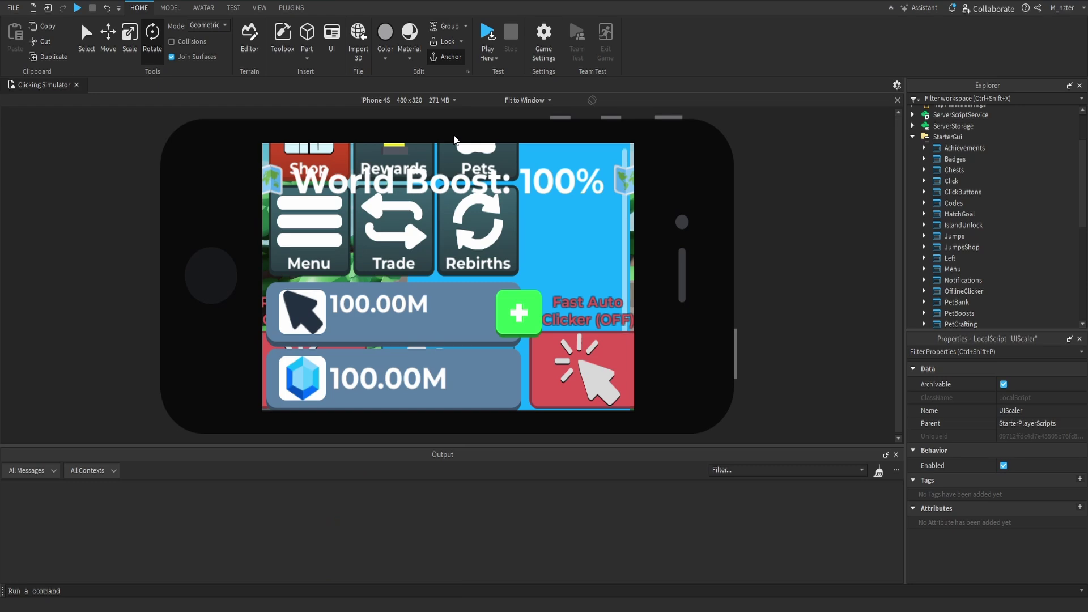
key("F5")
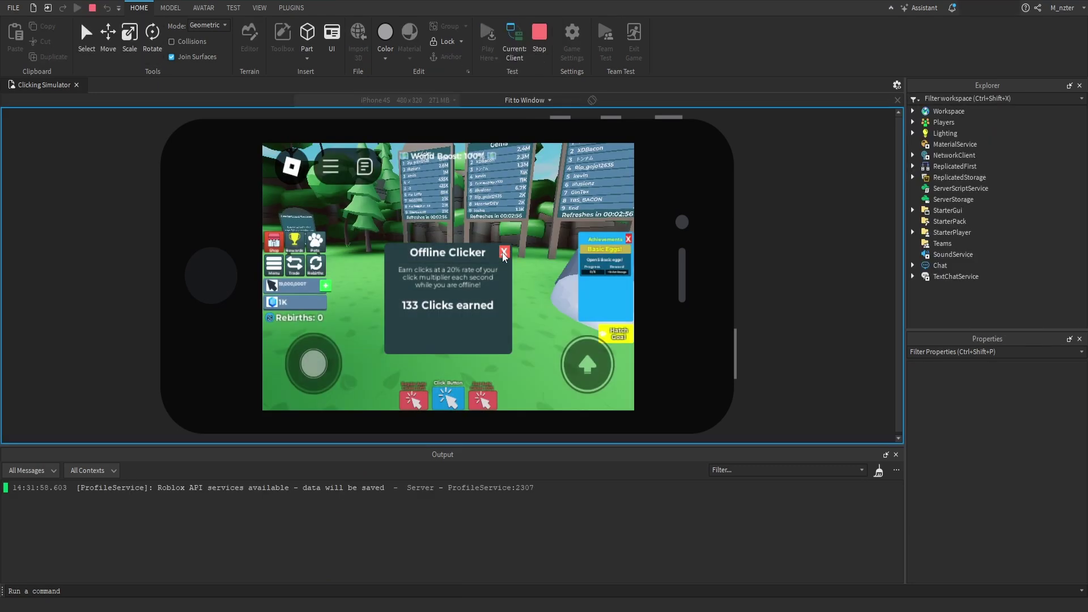
Dismiss the Offline Clicker popup, walk around, and check the shop's Boosts page at phone size before closing it
left_click(503, 253)
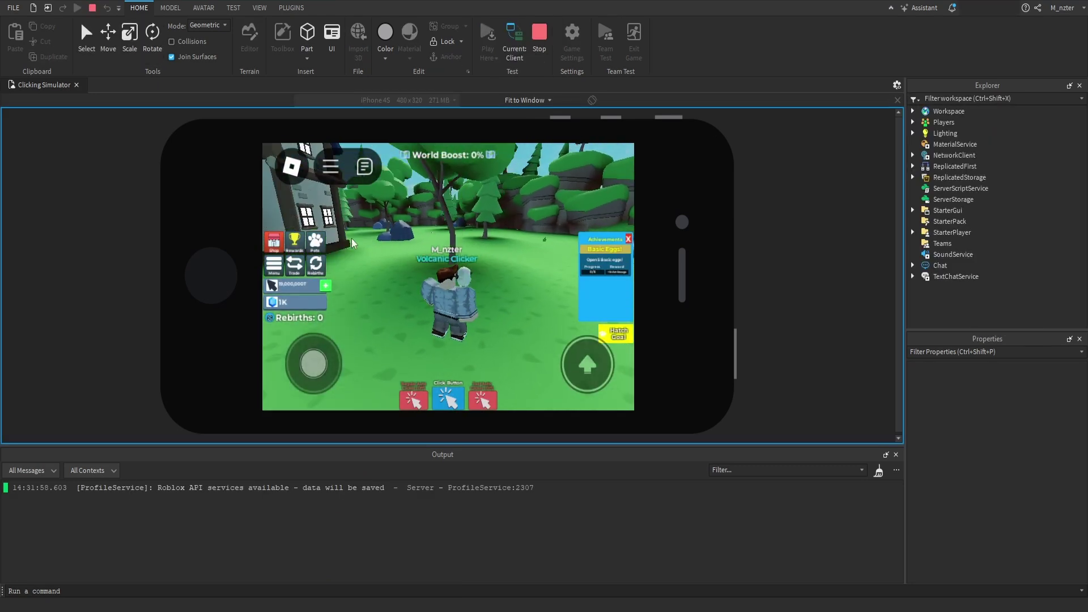
key("w")
key("a")
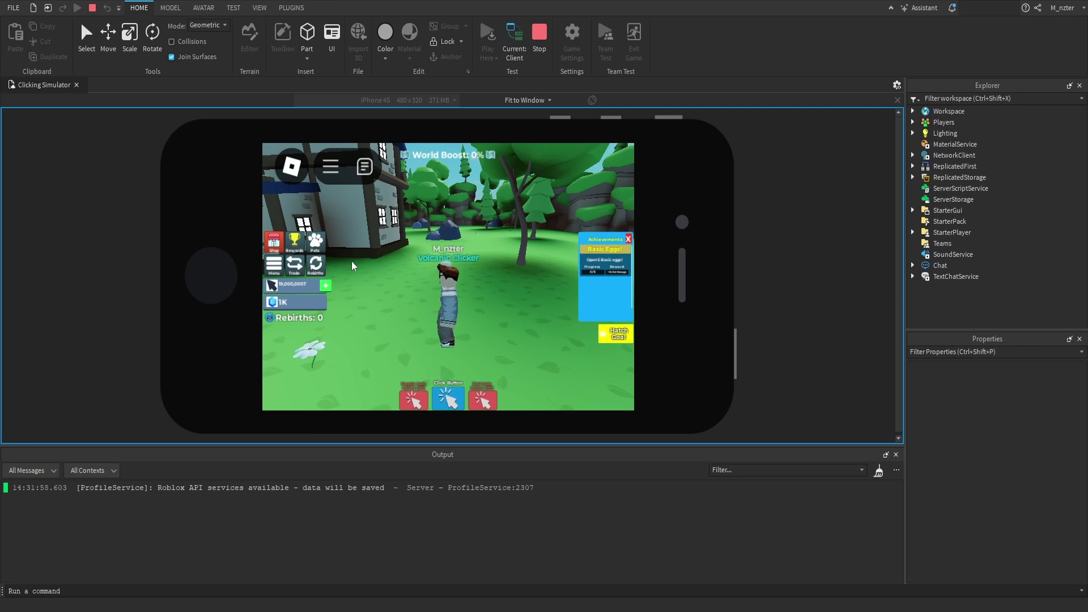
left_click(317, 268)
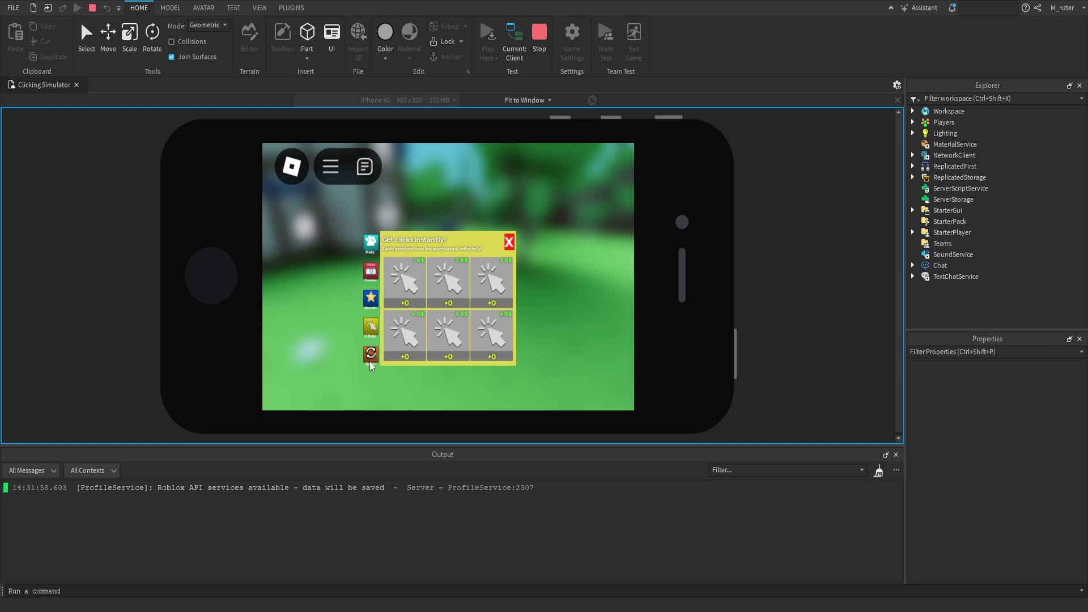
left_click(370, 299)
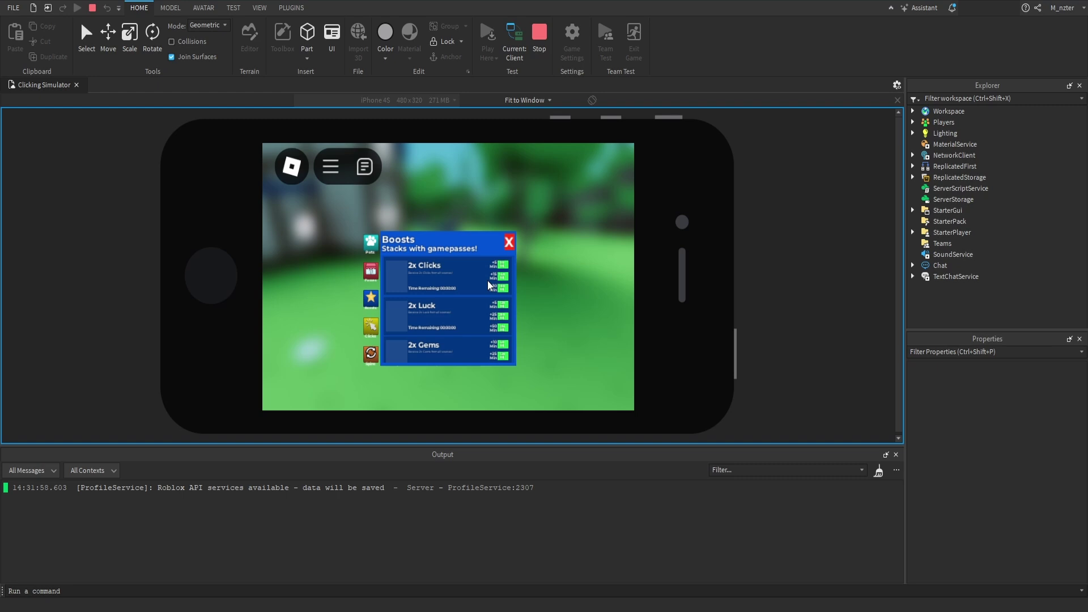
left_click(509, 243)
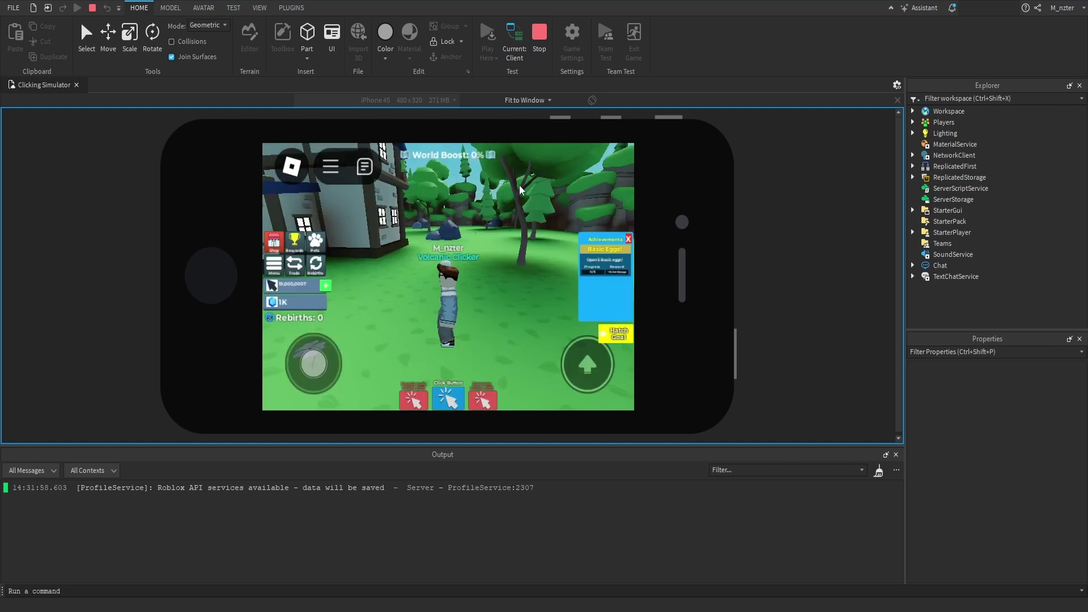
End the play test and set the emulated device back to Xbox One
left_click(409, 101)
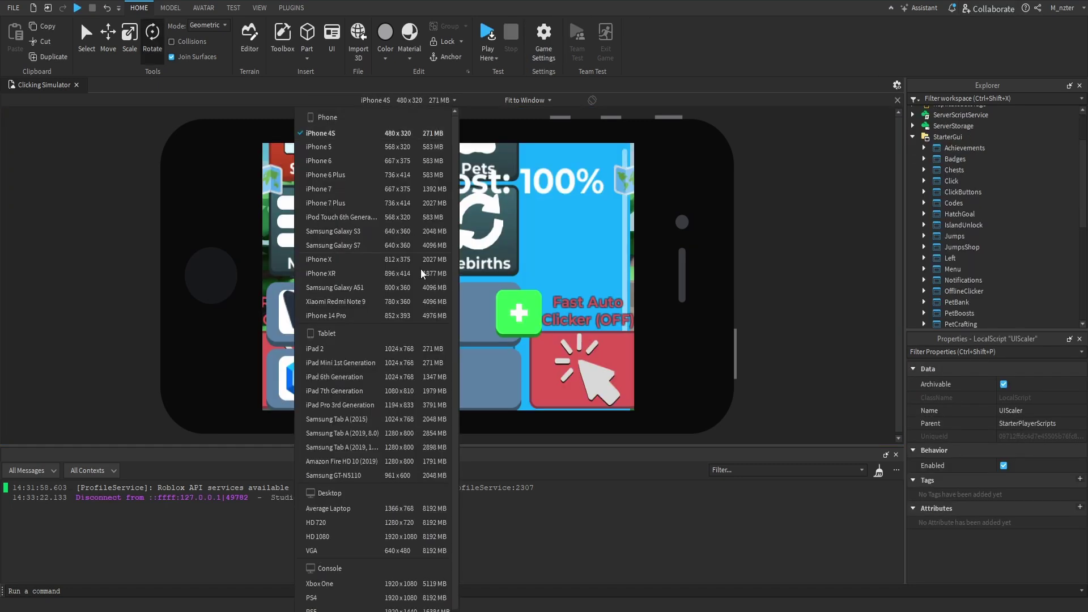
left_click(414, 586)
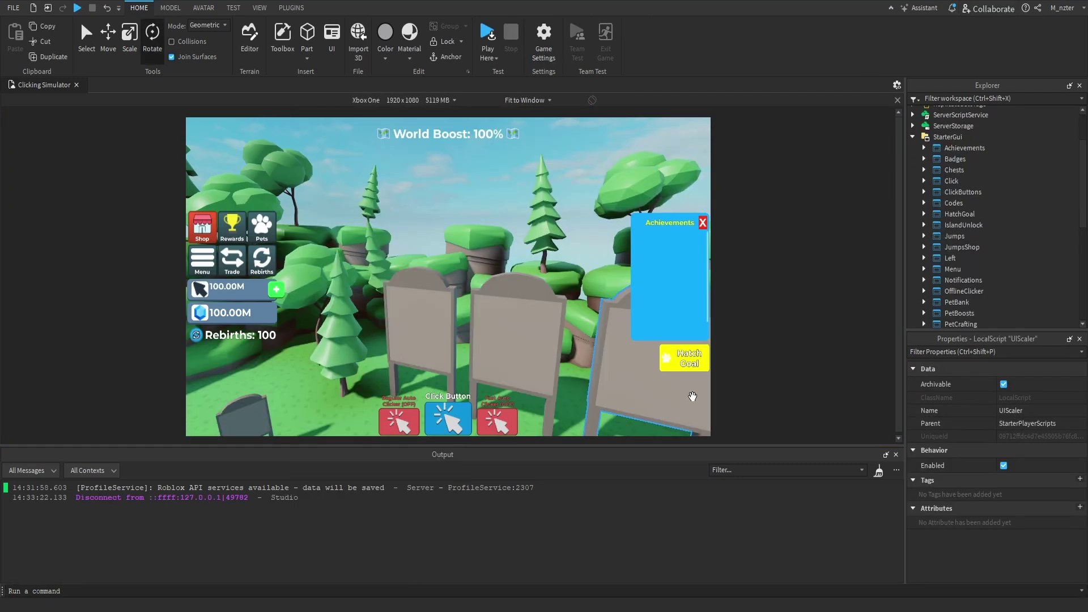
right_click_drag(601, 238, 602, 237)
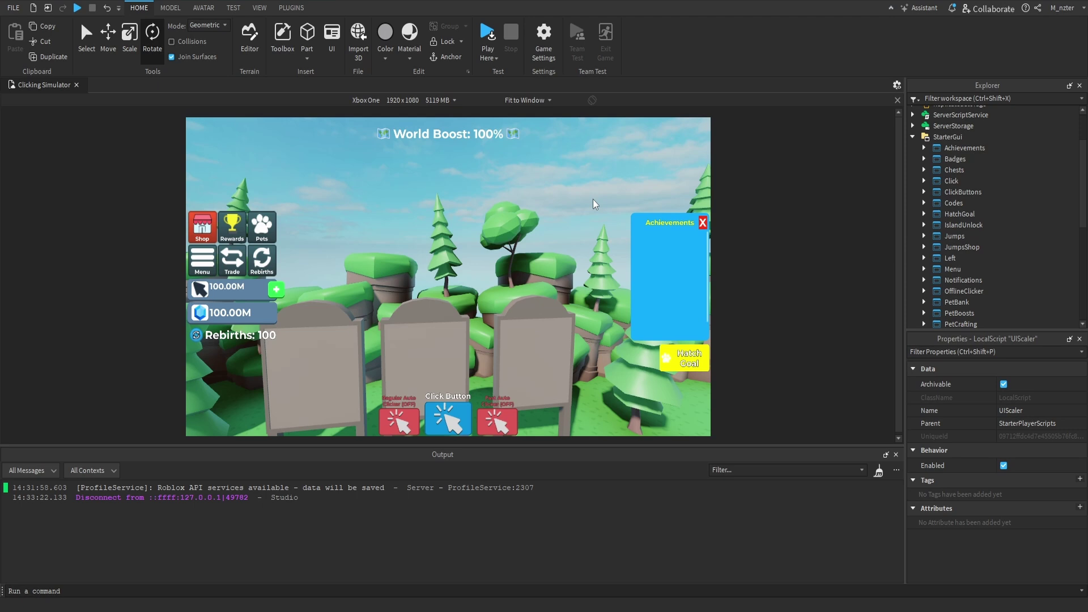
Enable the JumpsShop ScreenGui in StarterGui to preview its window
scroll(1003, 178, "down", 1)
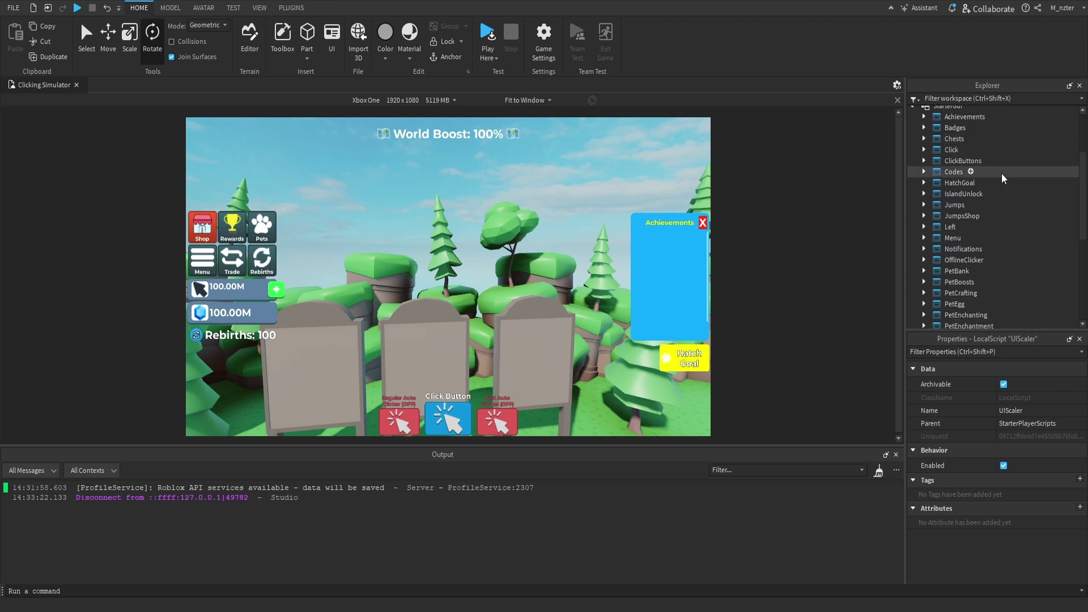
left_click(999, 215)
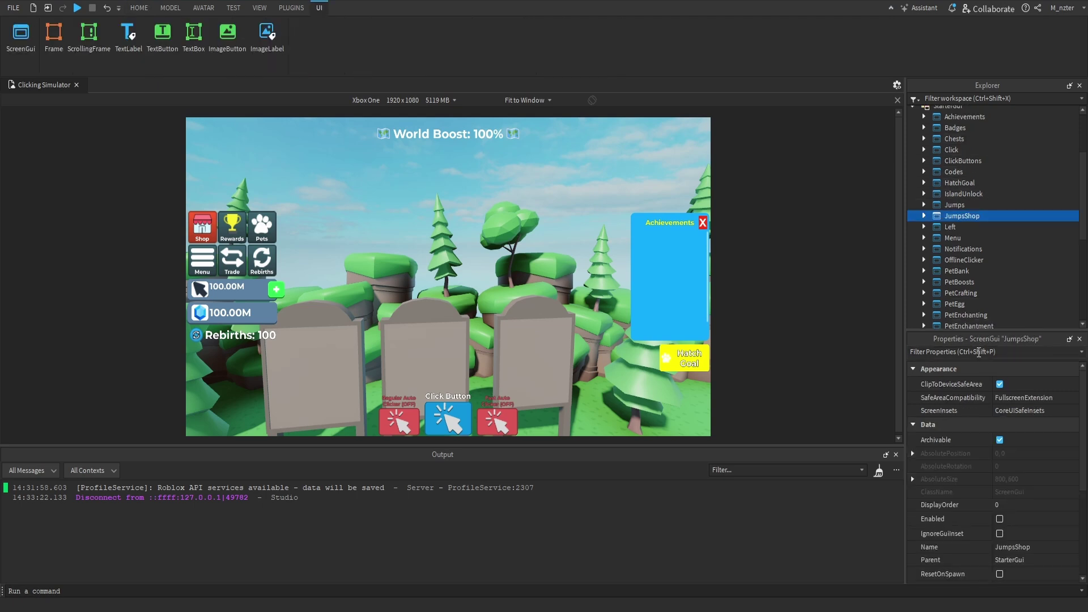
left_click(979, 352)
type("en")
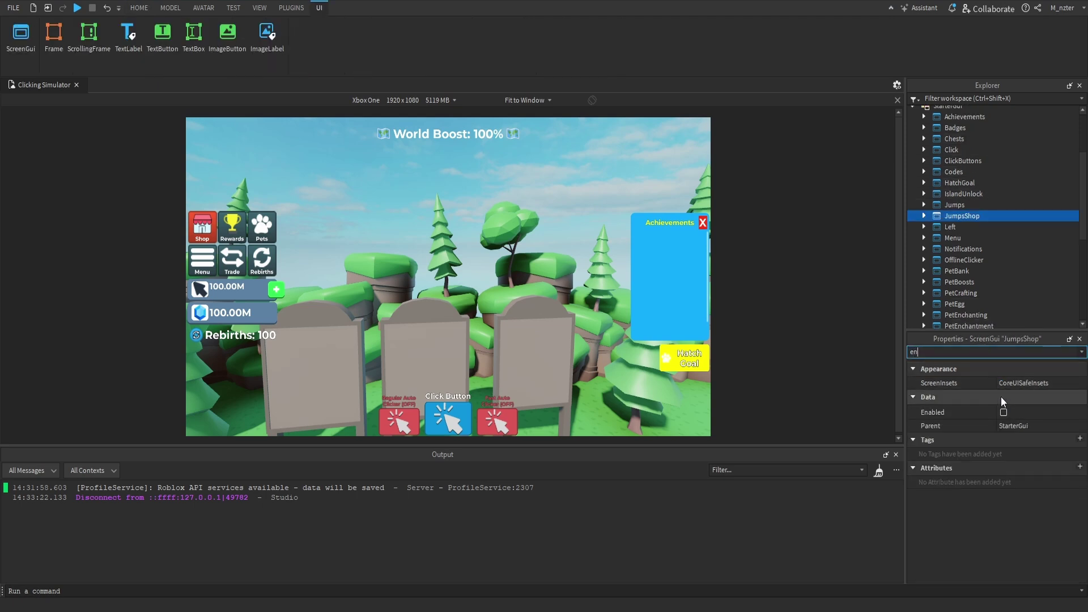
left_click(1003, 411)
Make the Template button inside the JumpsShop frame's Container visible
left_click(925, 217)
left_click(943, 238)
left_click(936, 238)
scroll(943, 242, "down", 1)
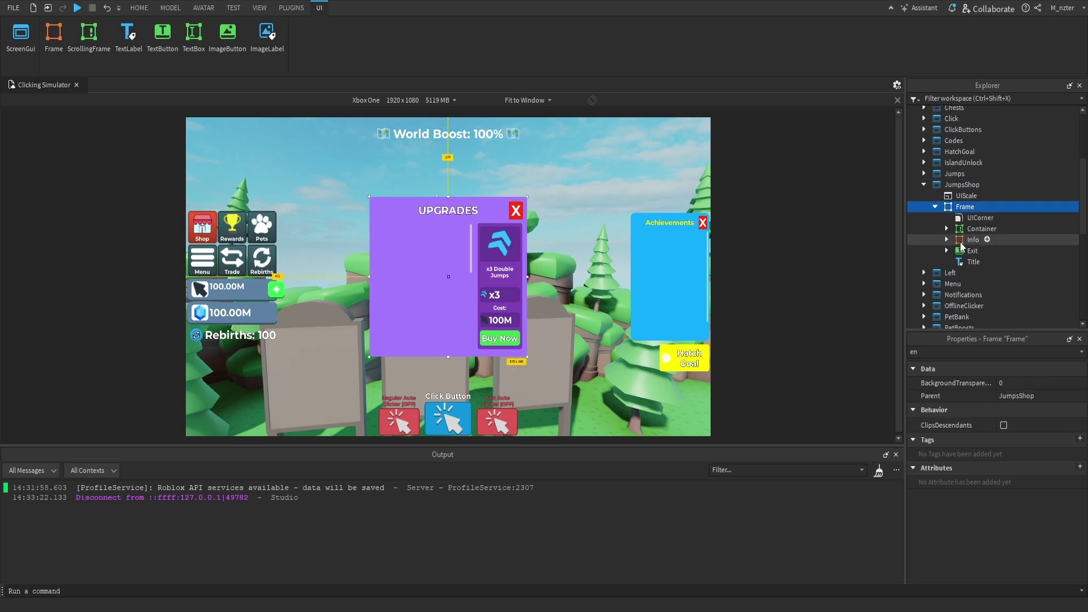
left_click(969, 228)
left_click(946, 228)
left_click(988, 251)
left_click(994, 353)
type("en")
key("BackSpace")
key("BackSpace")
type("v")
left_click(1003, 414)
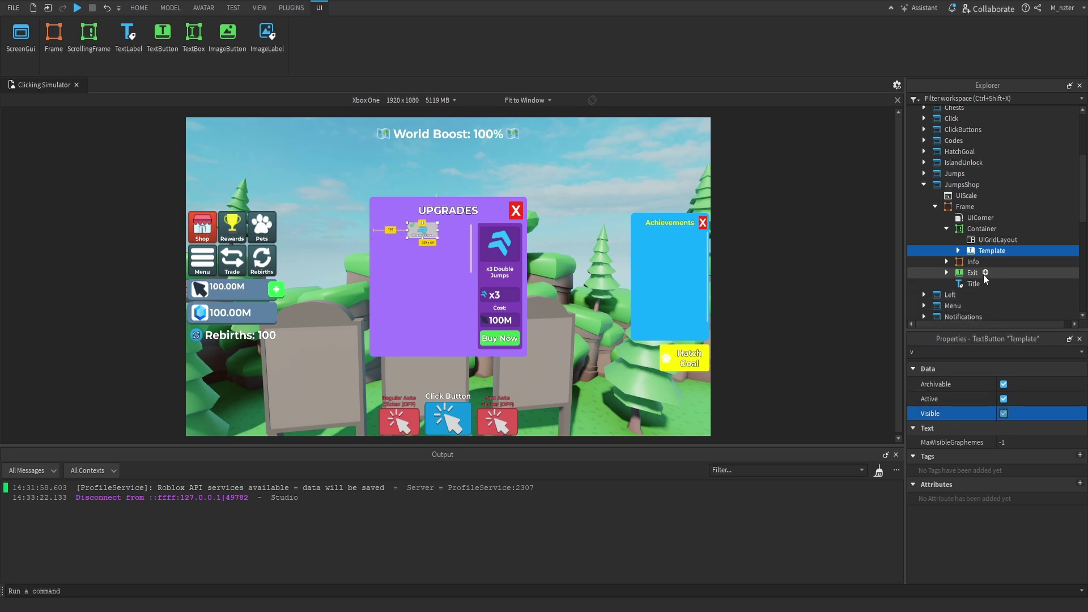
Set the CellSize of the UIGridLayout in the JumpsShop Container to {0, 100},{0, 100}
left_click(988, 240)
left_click(991, 352)
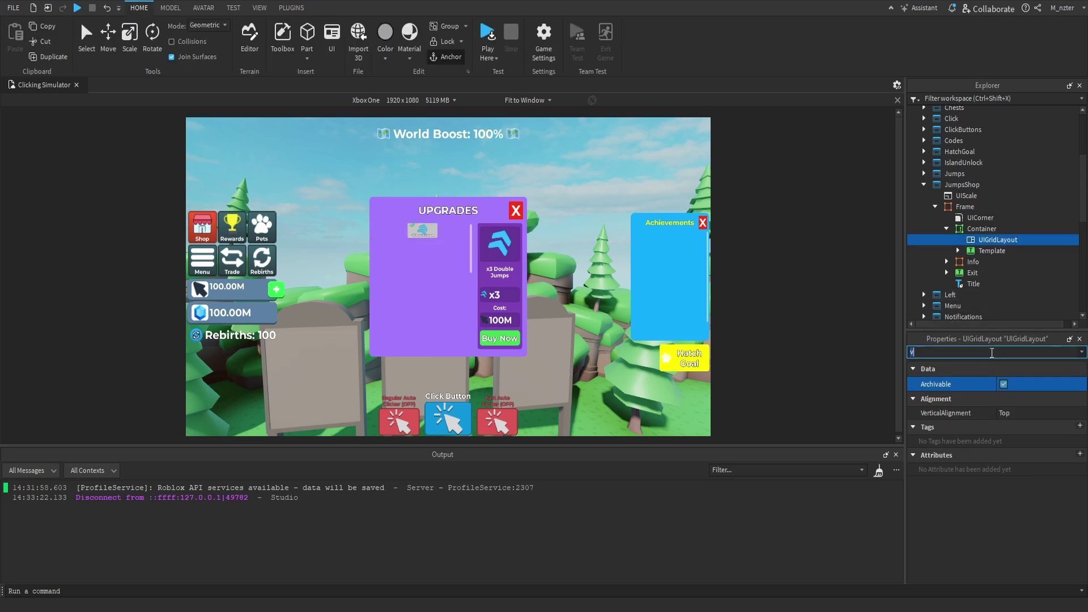
key("BackSpace")
type("size")
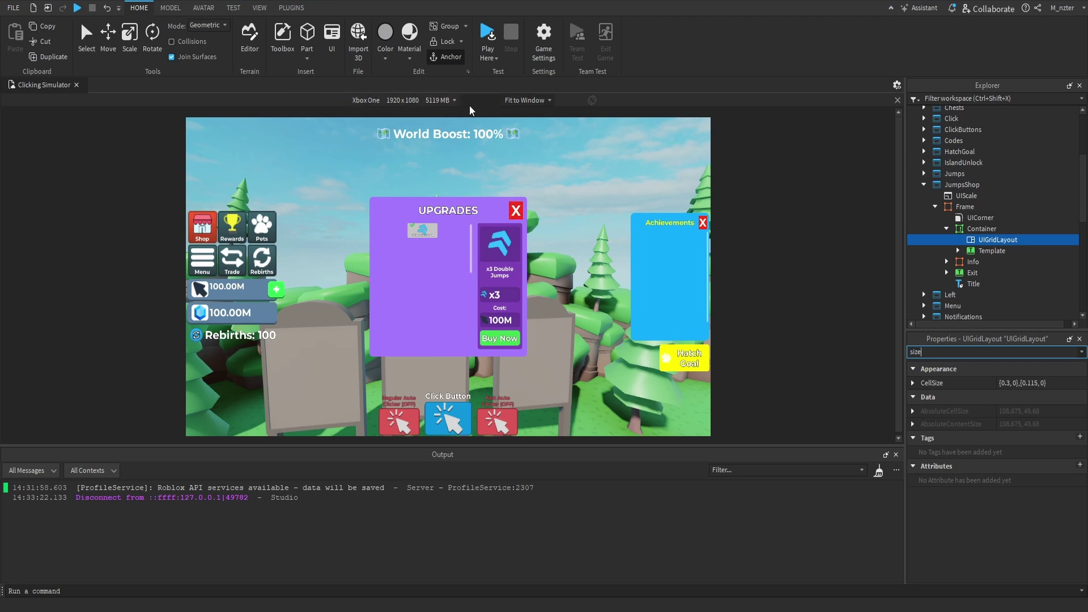
left_click(510, 100)
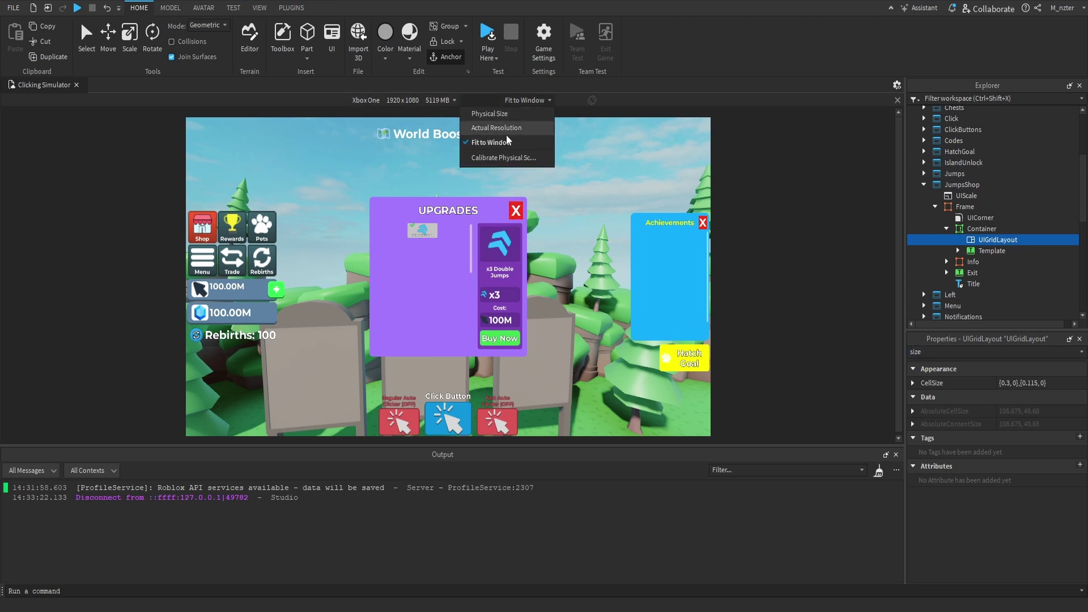
left_click(1047, 385)
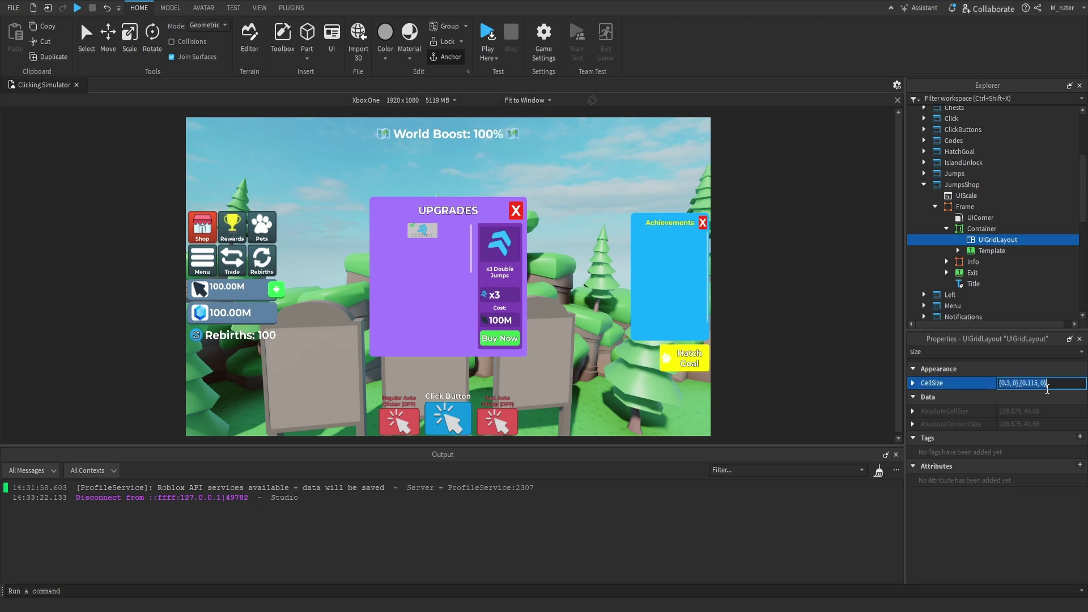
type("0,100")
type(",{0, 100")
key("Return")
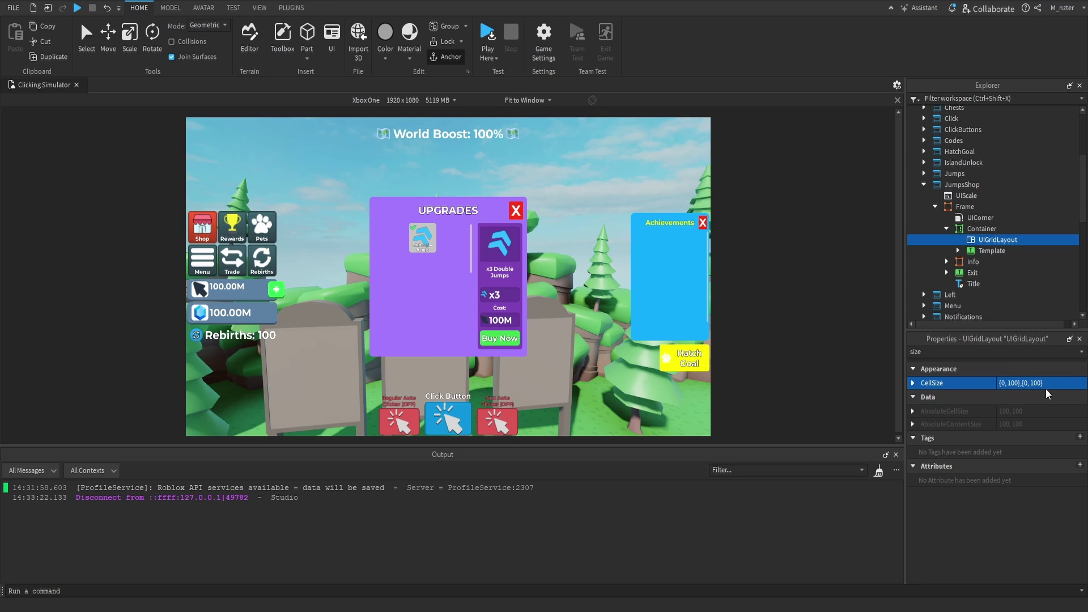
Hide the Template button in the JumpsShop Container again by turning off its Visible property
left_click(992, 251)
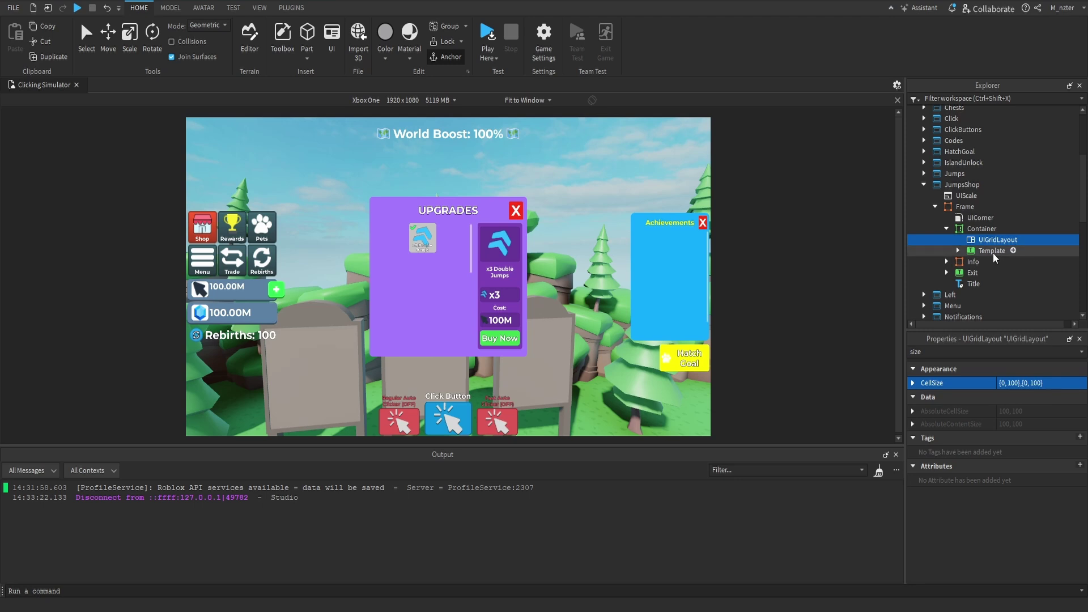
double_click(918, 352)
type("v")
left_click(1003, 413)
left_click(1004, 413)
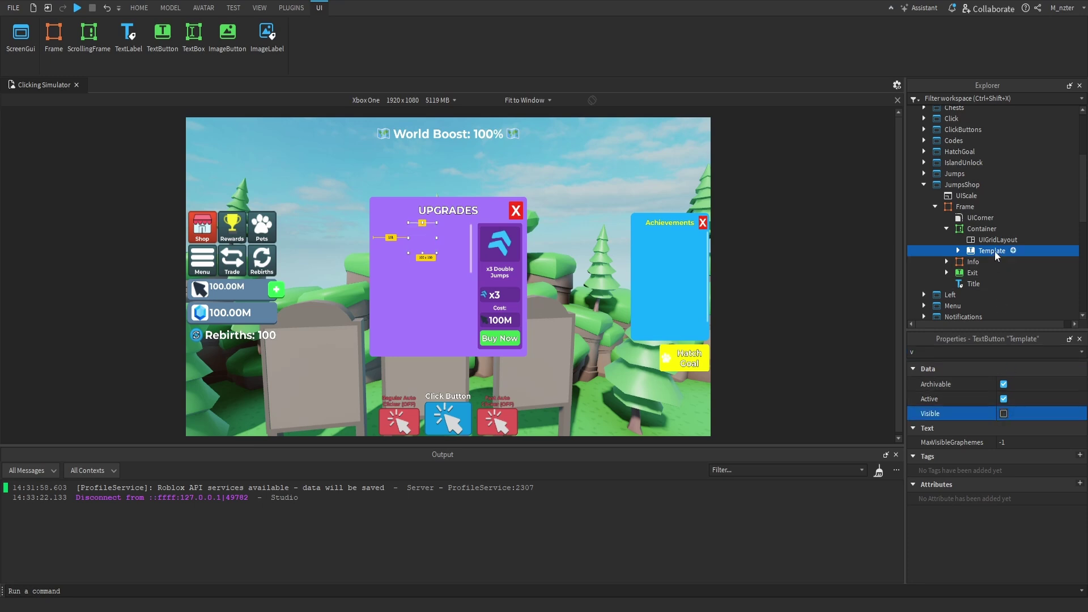
Disable the JumpsShop ScreenGui and collapse its hierarchy
left_click(963, 185)
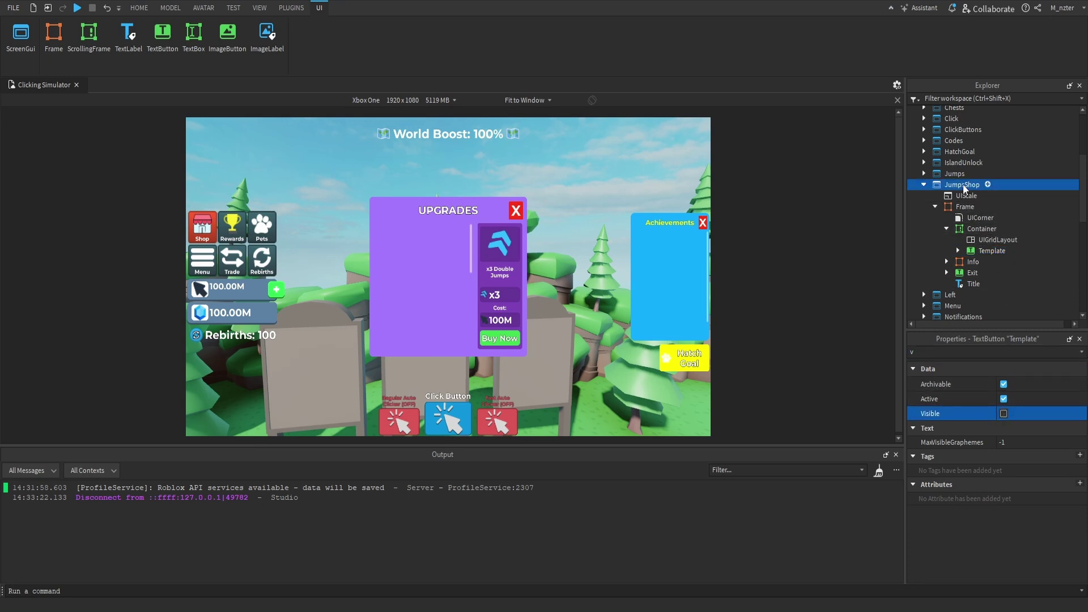
left_click(976, 353)
type("en")
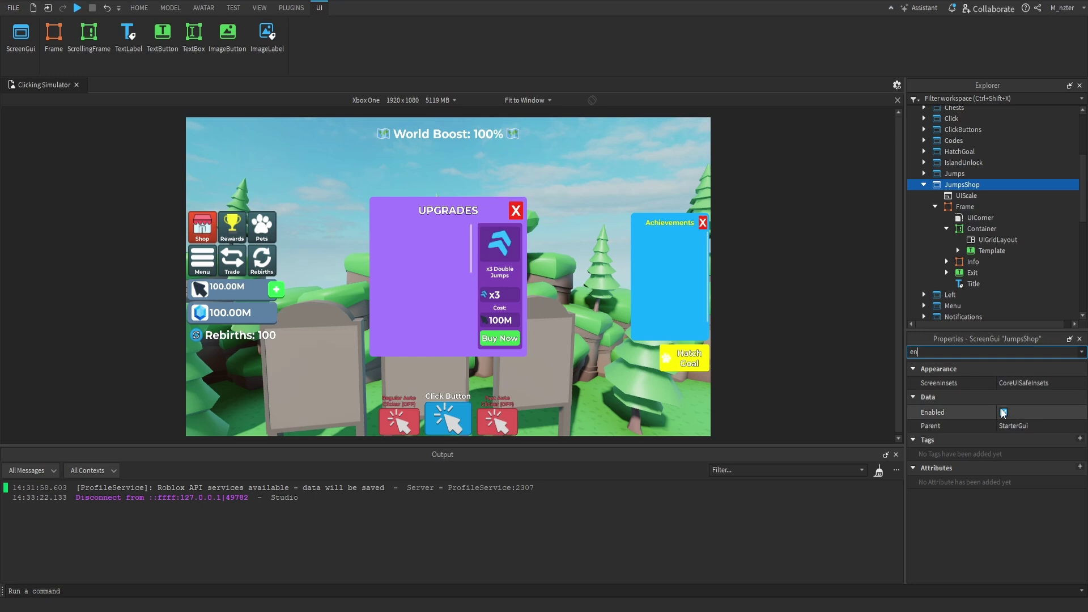
left_click(1003, 412)
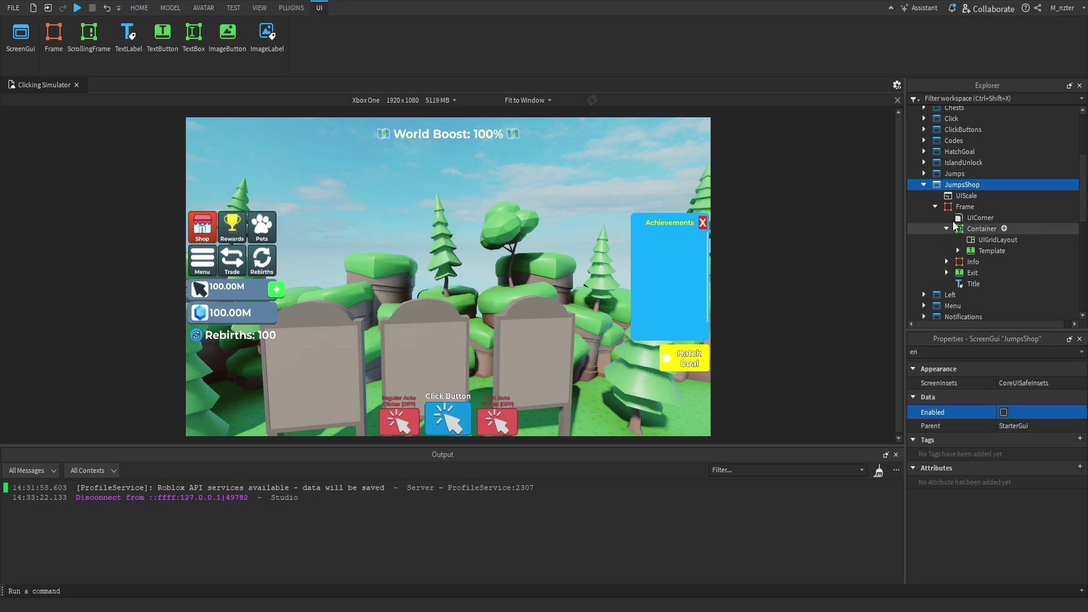
left_click(924, 185)
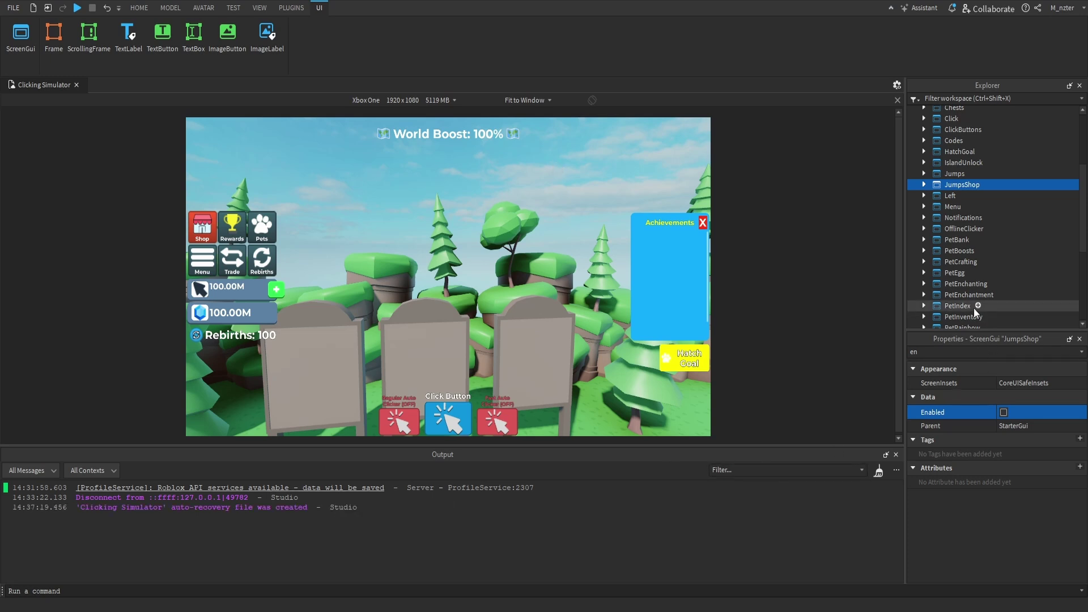
Set the CellSize of the UIGridLayout in the PetBank Container to {0, 75},{0, 75} and collapse PetBank
left_click(950, 244)
left_click(924, 239)
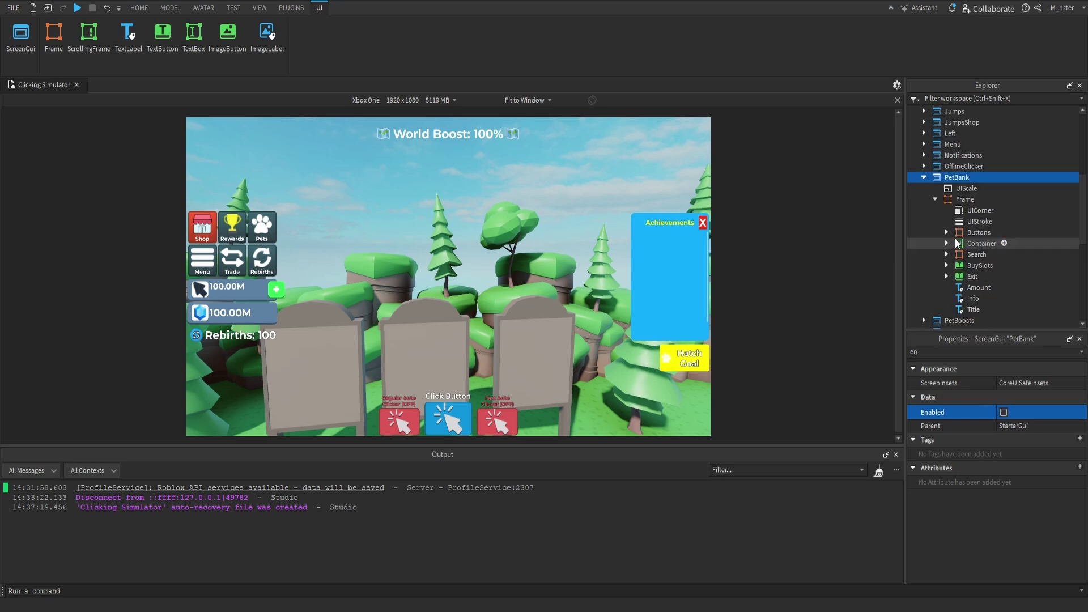
left_click(947, 243)
left_click(997, 255)
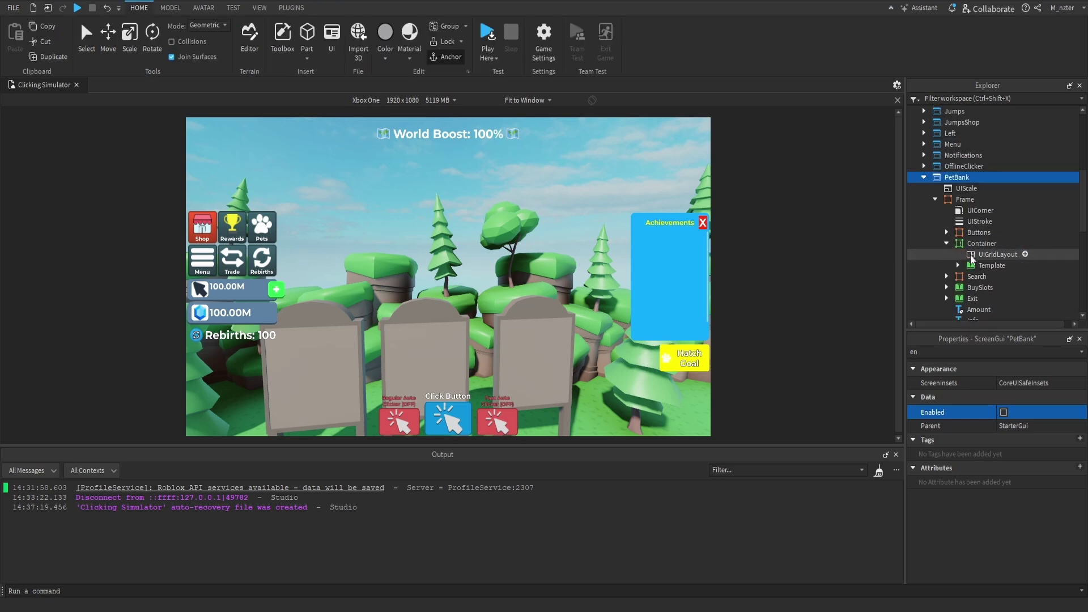
double_click(997, 352)
type("size")
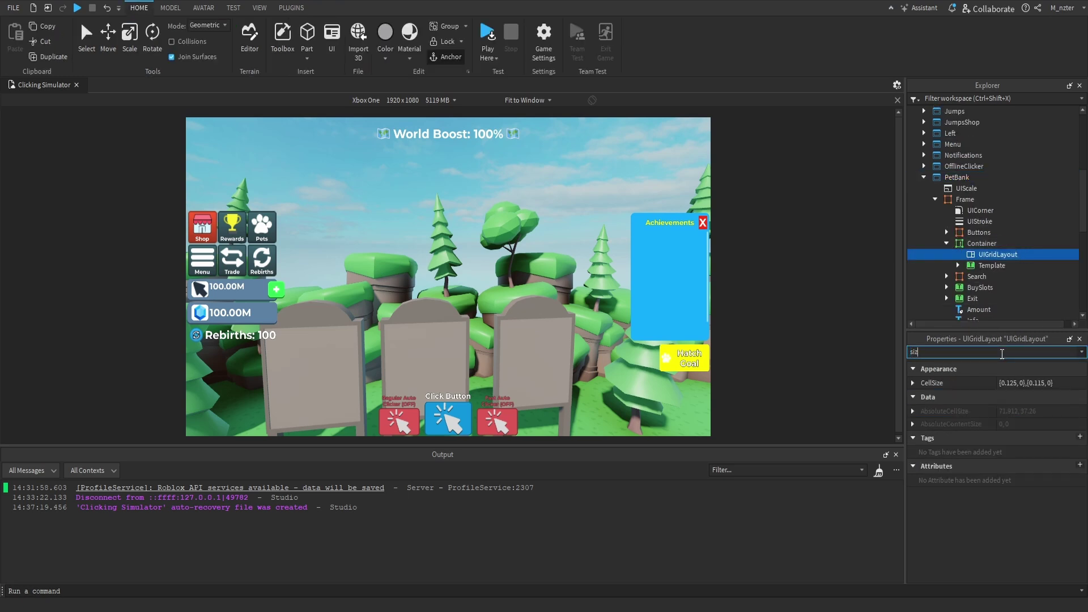
left_click(1032, 382)
type("0")
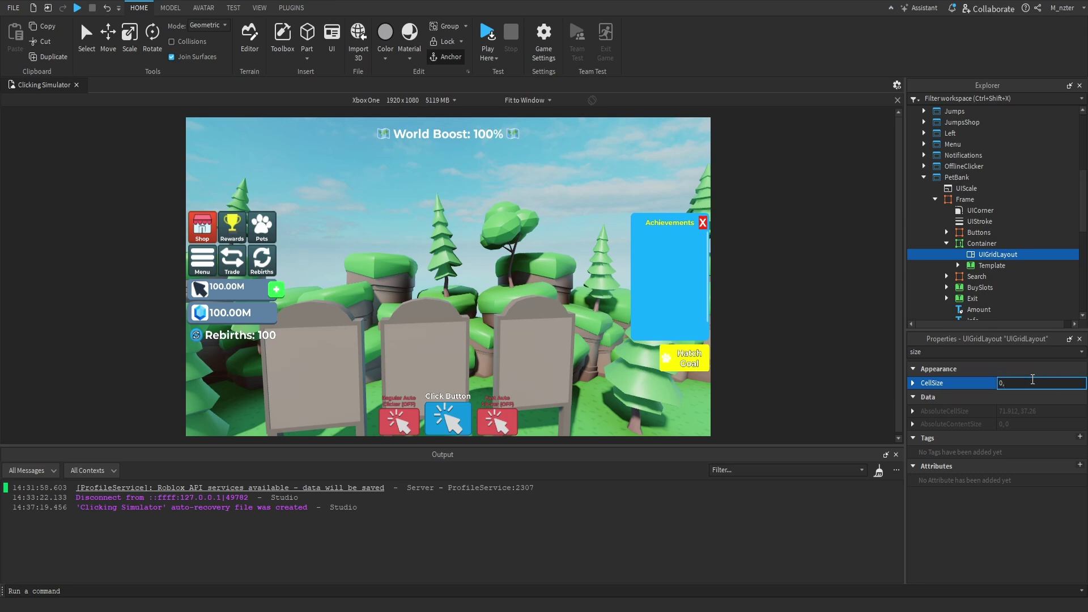
type(",75,0,75")
key("Return")
left_click(924, 177)
Set the CellSize of the UIGridLayout in the PetBoosts Container to {0, 575},{0, 150} and collapse PetBoosts
left_click(924, 188)
left_click(935, 211)
left_click(947, 232)
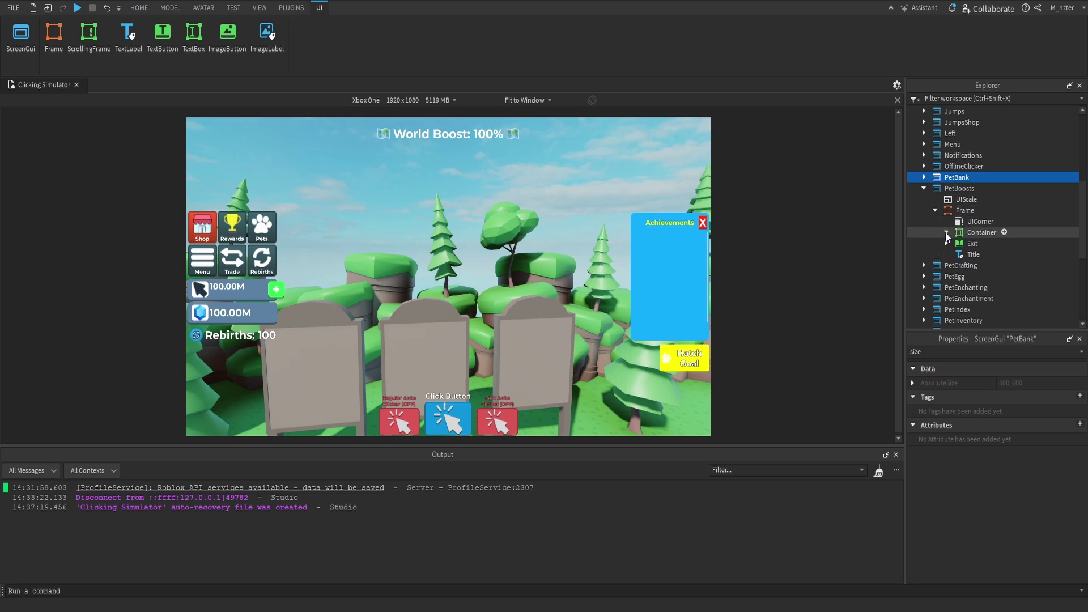
left_click(970, 243)
left_click(1029, 381)
type("0,")
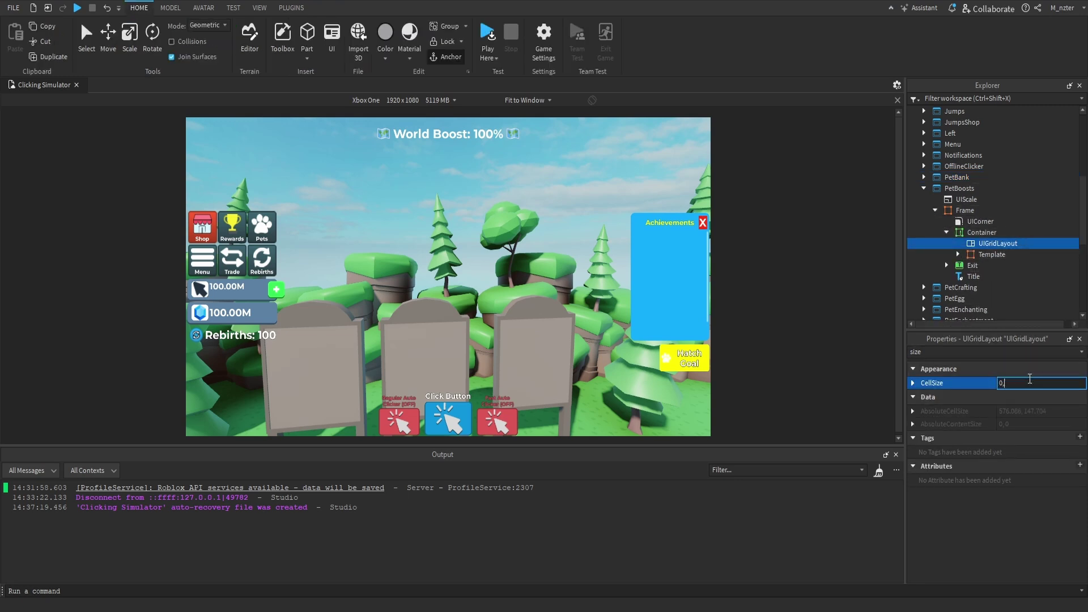
type("575,0,150")
key("Return")
left_click(923, 189)
Set the CellSize of the UIGridLayout in the PetCrafting Container to {1, 0},{0, 100} and collapse PetCrafting
left_click(934, 199)
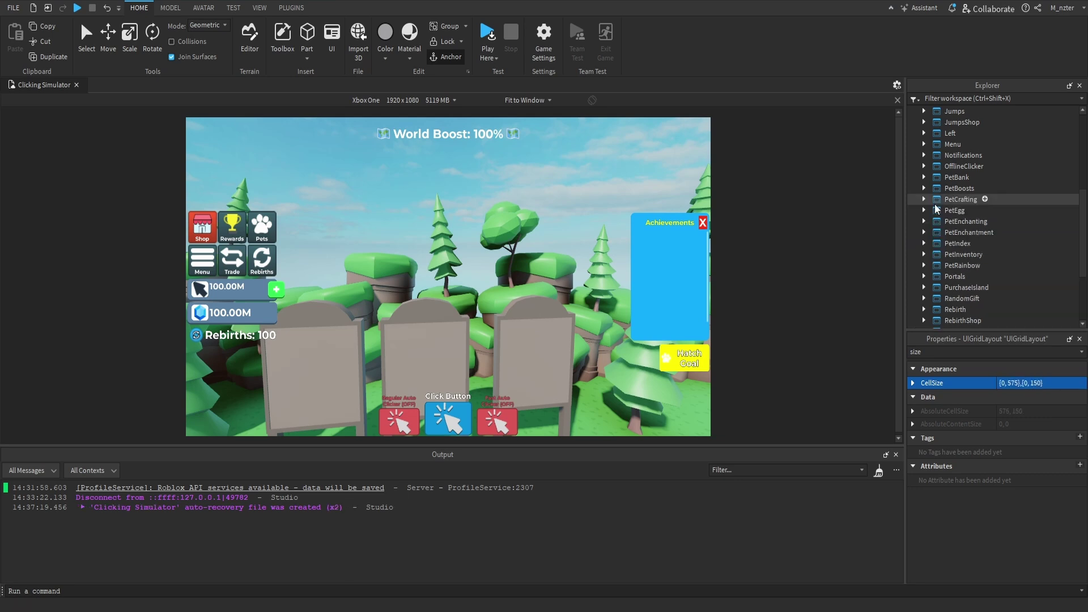
left_click(924, 200)
left_click(935, 221)
left_click(946, 233)
left_click(972, 248)
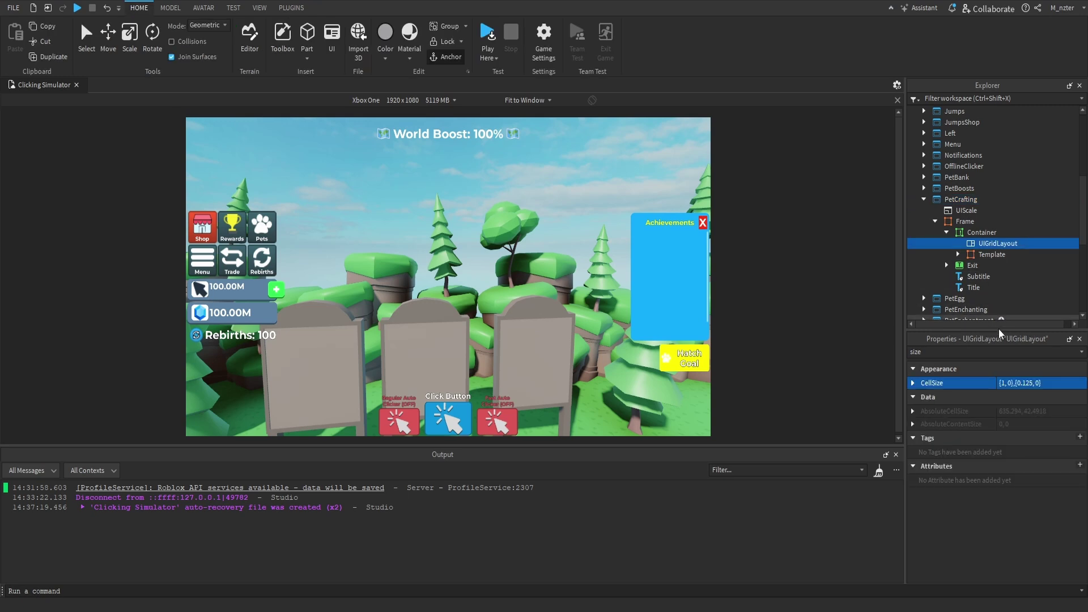
left_click(1033, 381)
left_click(1033, 381)
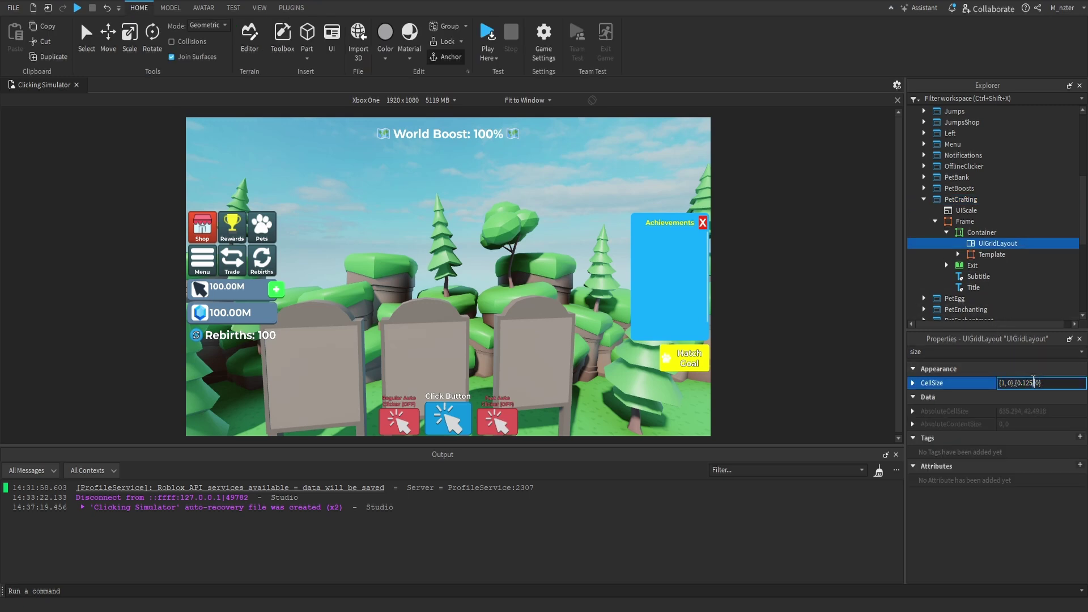
key("BackSpace")
key("BackSpace")
key("BackSpace")
key("BackSpace")
key("BackSpace")
type("100")
key("Return")
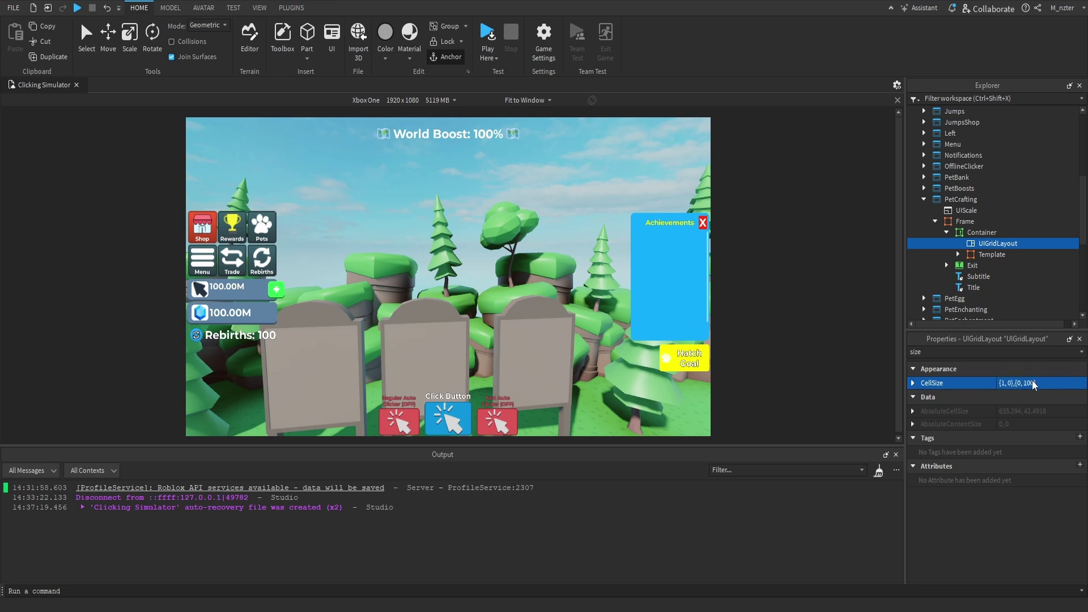
left_click(923, 198)
Change the CellSize of the UIGridLayout in the Container of PetEnchanting's Auto frame to offset values
left_click(930, 221)
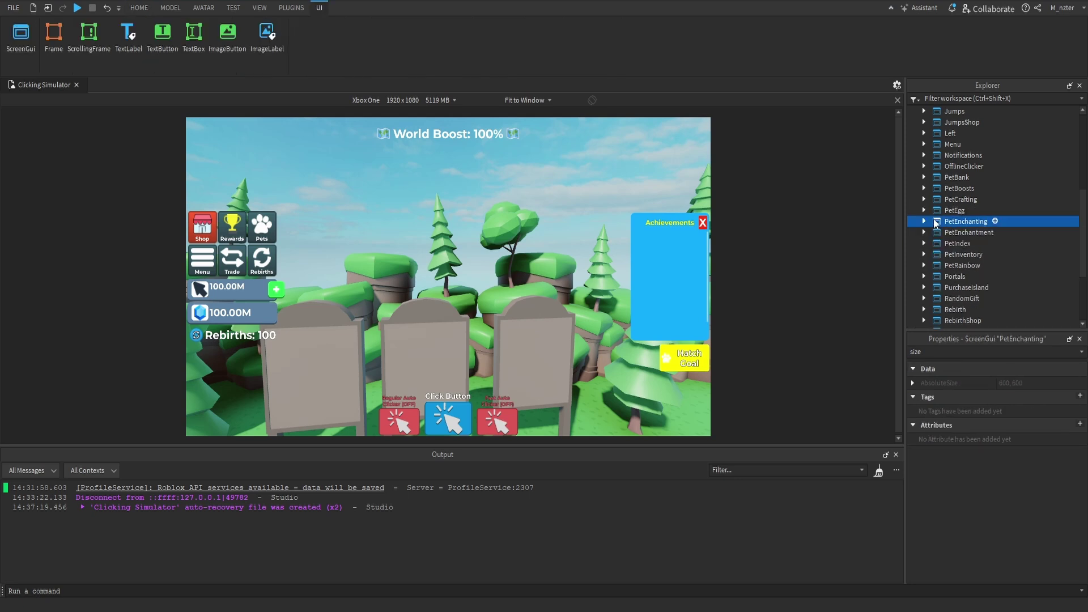
left_click(924, 221)
left_click(935, 255)
scroll(945, 249, "down", 3)
left_click(976, 196)
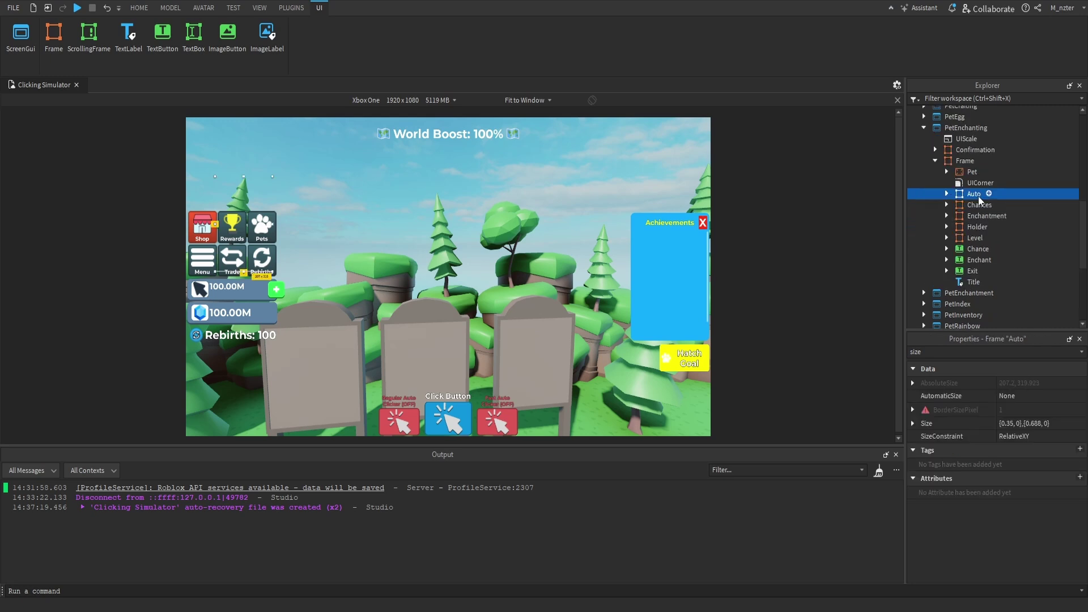
left_click(946, 193)
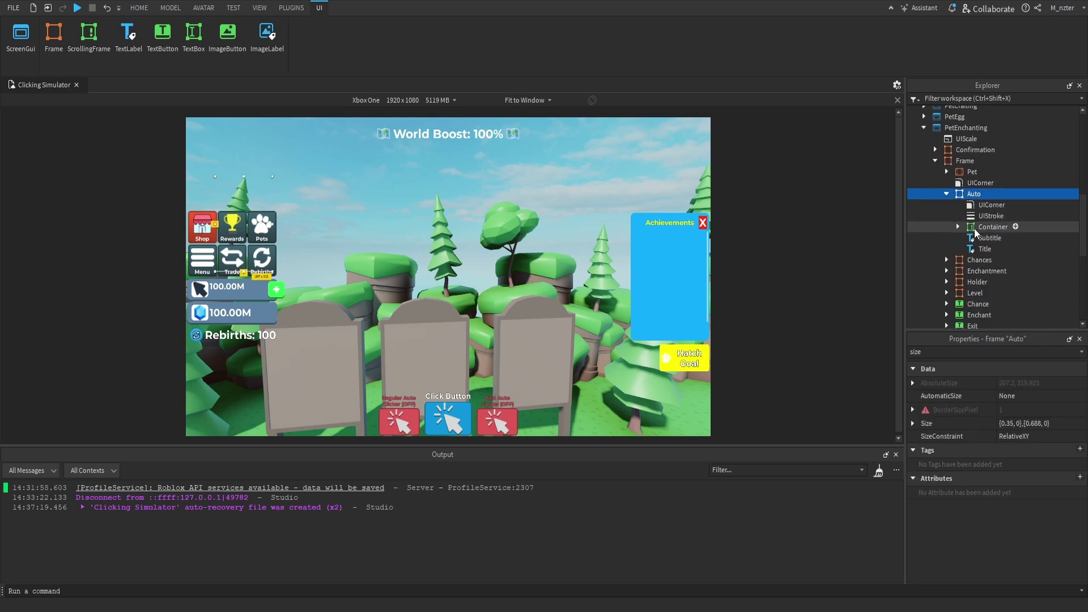
left_click(975, 227)
left_click(958, 227)
left_click(1008, 238)
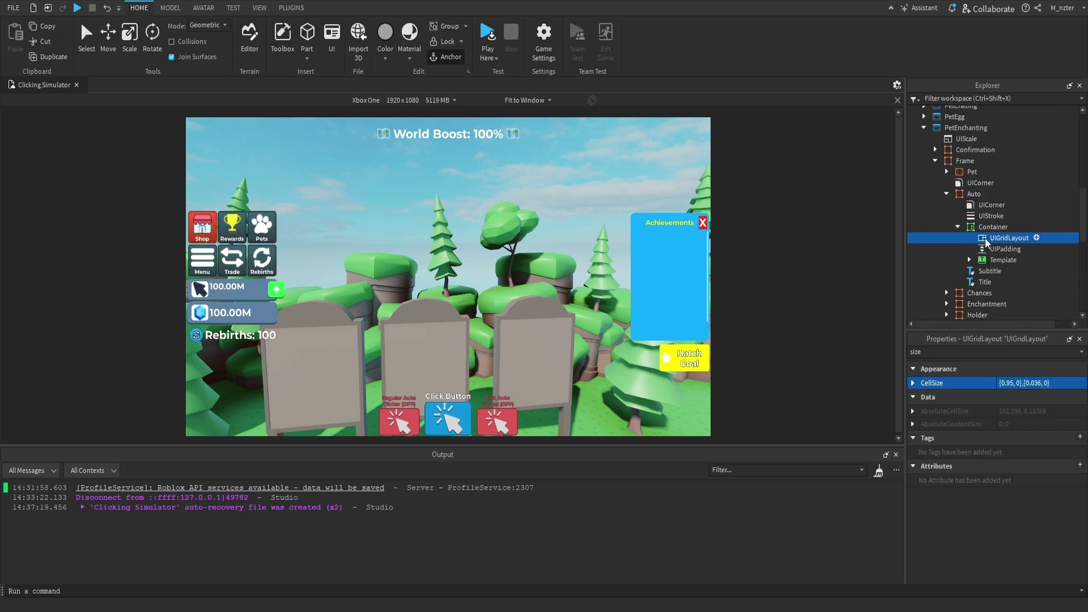
left_click(1030, 383)
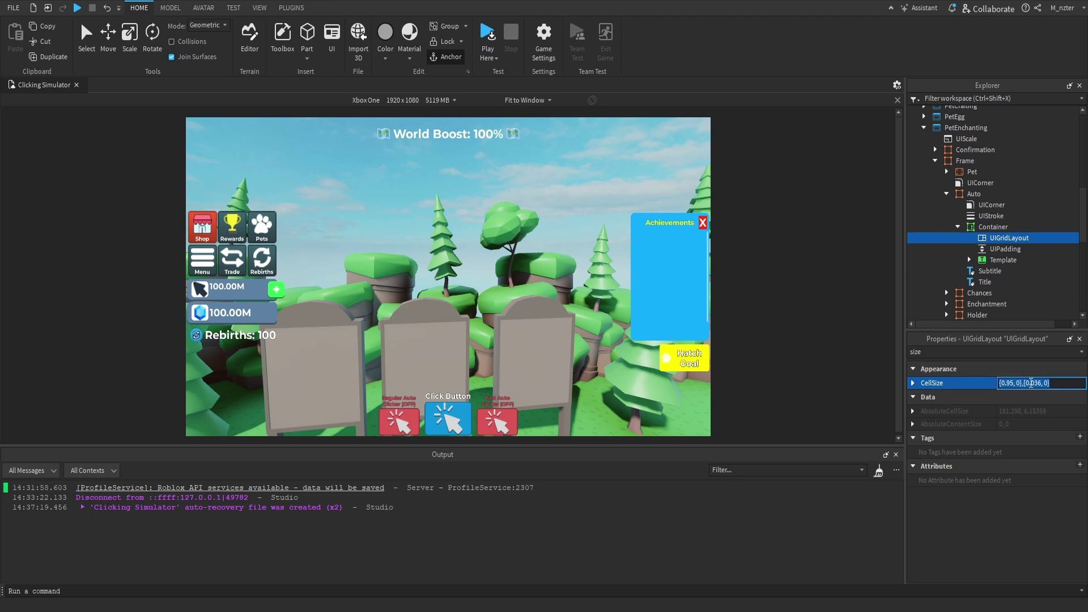
type("0,18")
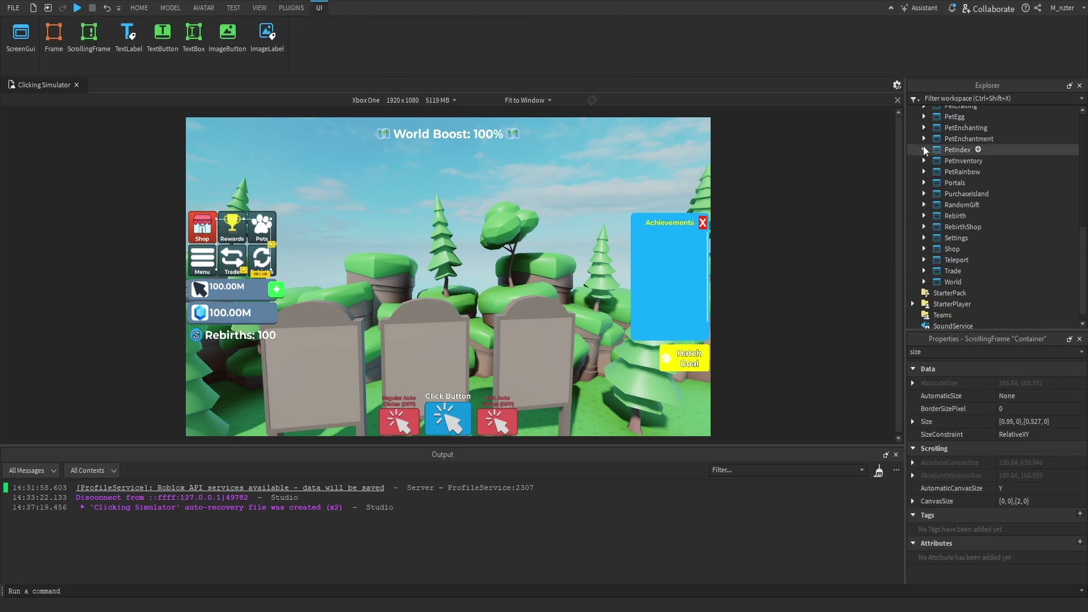
Set the CellSize of the UIGridLayout inside the Template frame of the PetIndex Container to {0, 75},{0, 65}
left_click(923, 148)
left_click(936, 183)
left_click(946, 204)
left_click(969, 221)
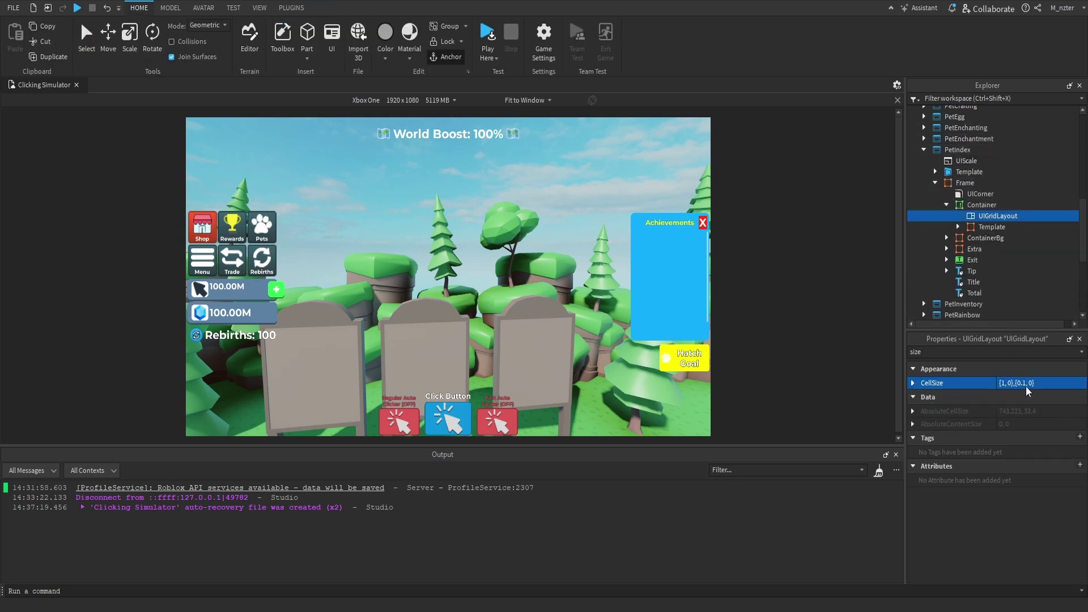
left_click(972, 227)
left_click(958, 227)
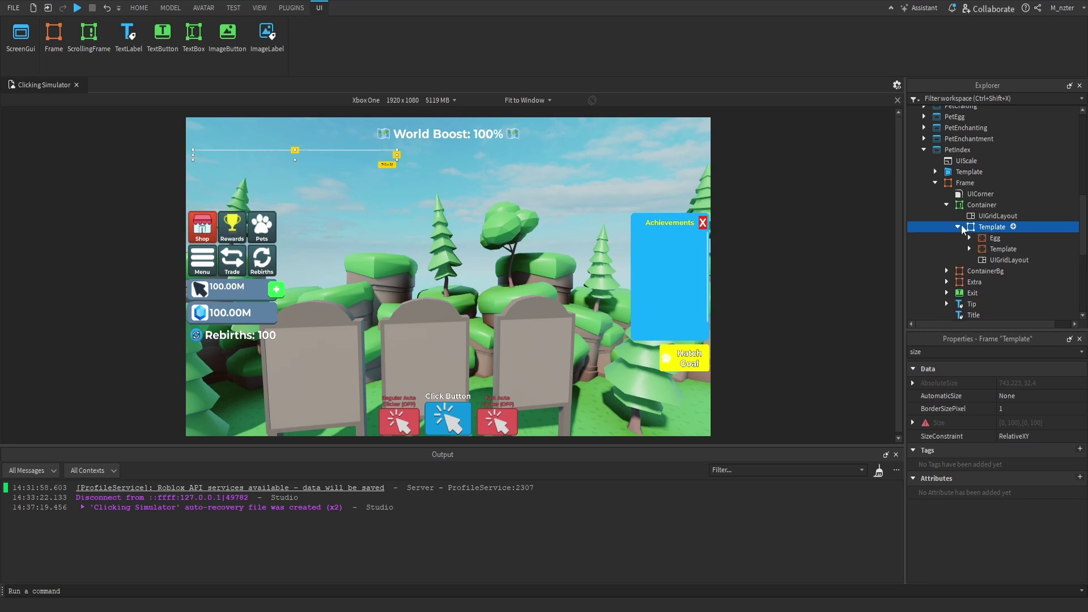
left_click(1002, 249)
left_click(998, 260)
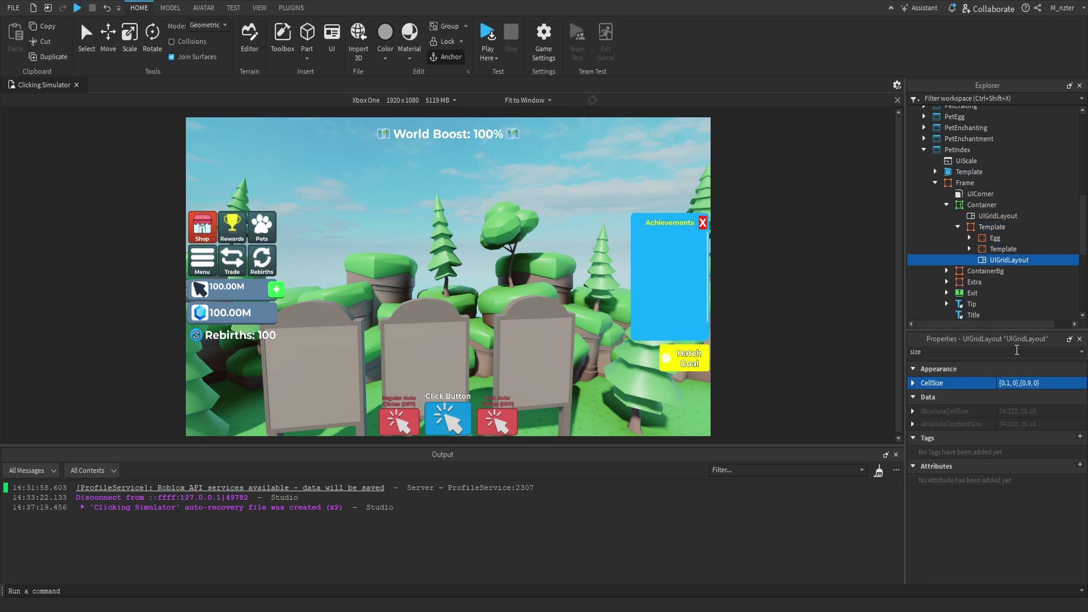
left_click(1020, 383)
type("0.")
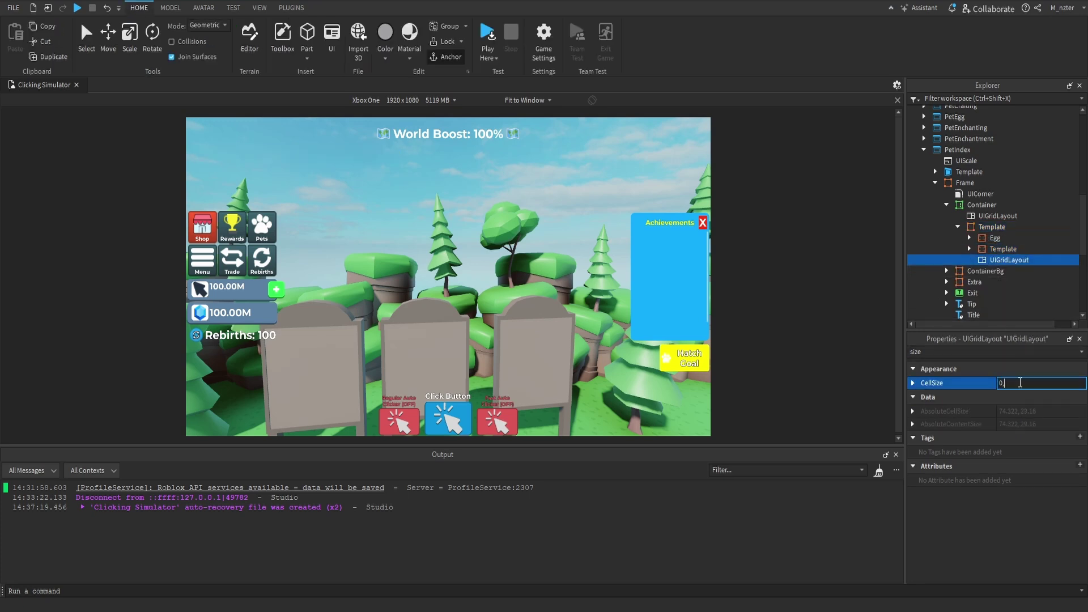
type("75,0,65")
key("Return")
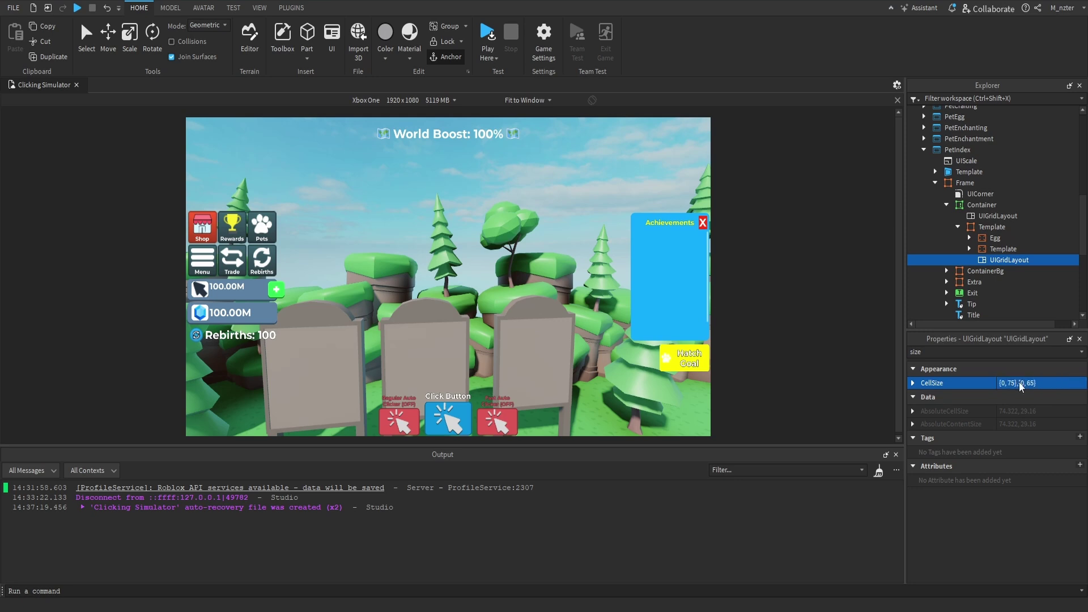
Set the vertical CellSize offset of the PetIndex Container's own UIGridLayout to 75 and collapse PetIndex
left_click(957, 227)
left_click(997, 216)
left_click(1040, 381)
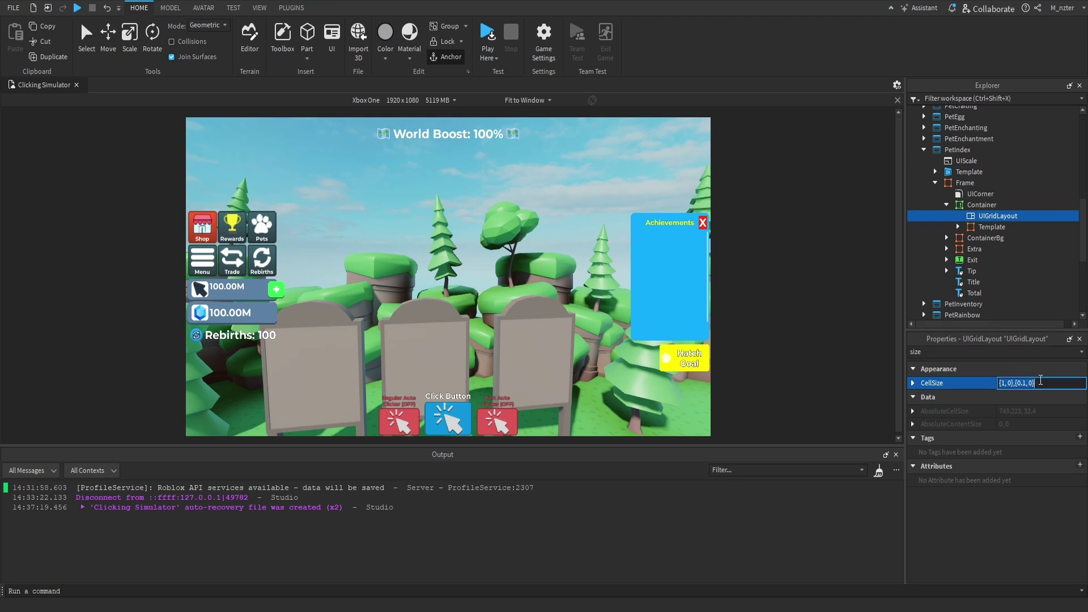
left_click(1023, 382)
key("Delete")
key("BackSpace")
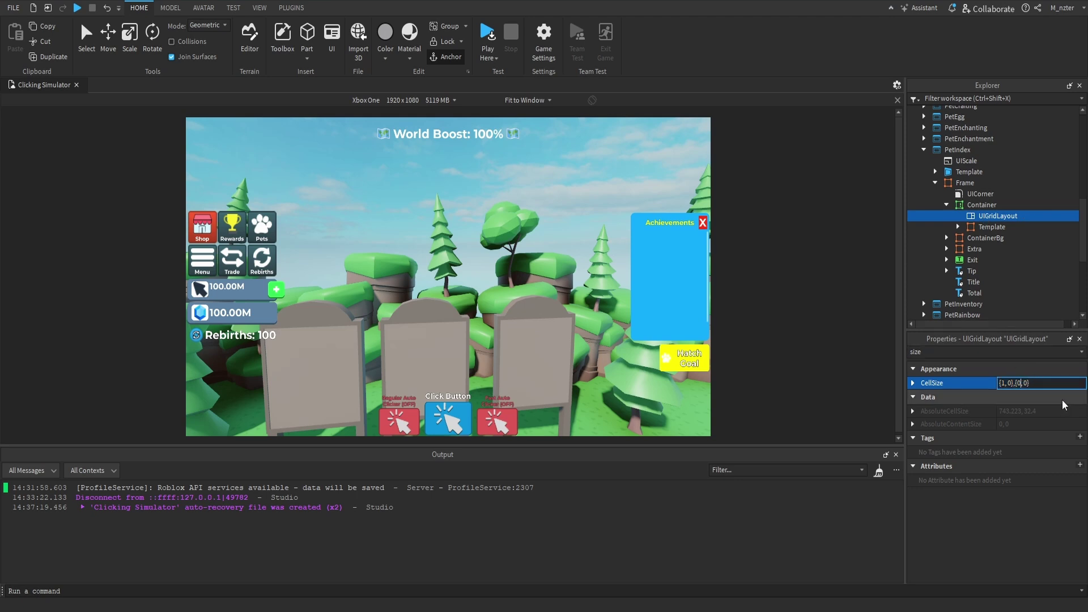
type("75")
key("Return")
left_click(923, 149)
Set the CellSize of the UIGridLayout in the Container of PetInventory's Holder frame to {0, 75},{0, 65}
left_click(924, 191)
left_click(940, 214)
left_click(935, 214)
left_click(947, 247)
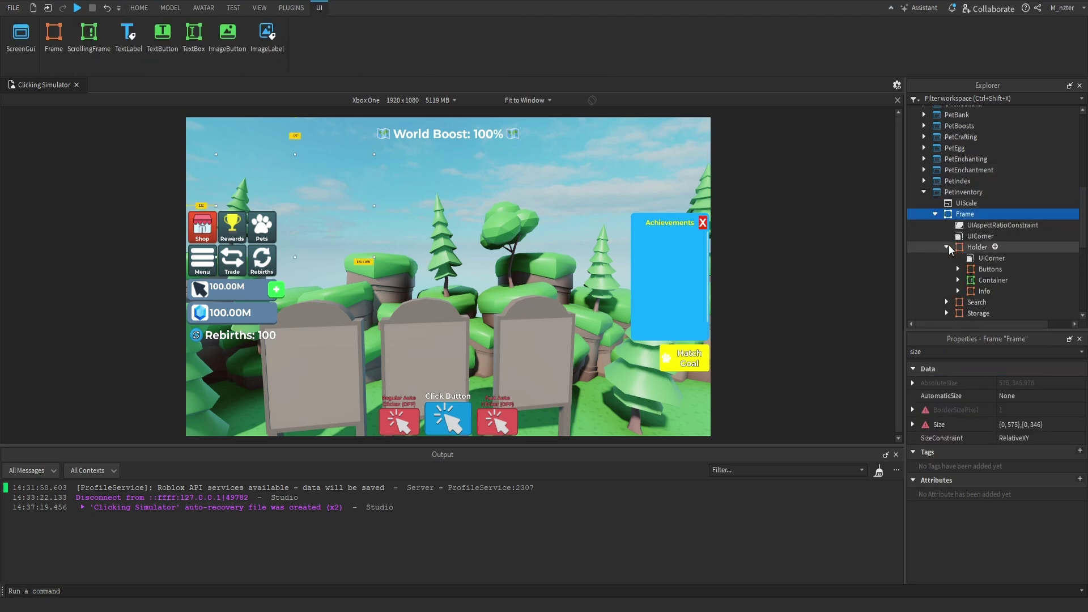
scroll(958, 247, "down", 1)
left_click(963, 249)
scroll(963, 249, "down", 1)
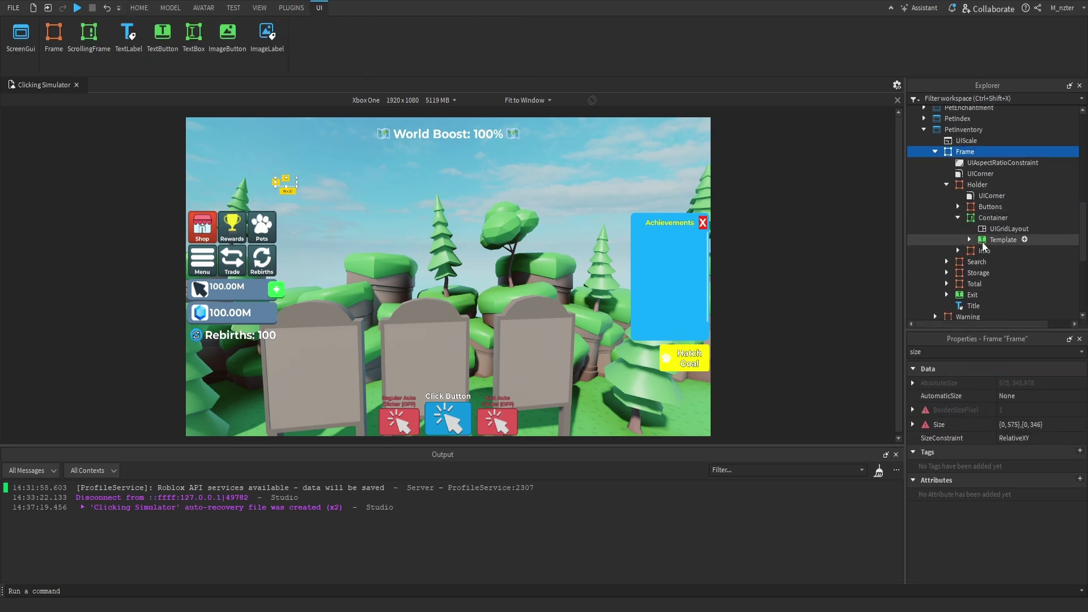
left_click(1009, 228)
left_click(1037, 386)
type("0,75,")
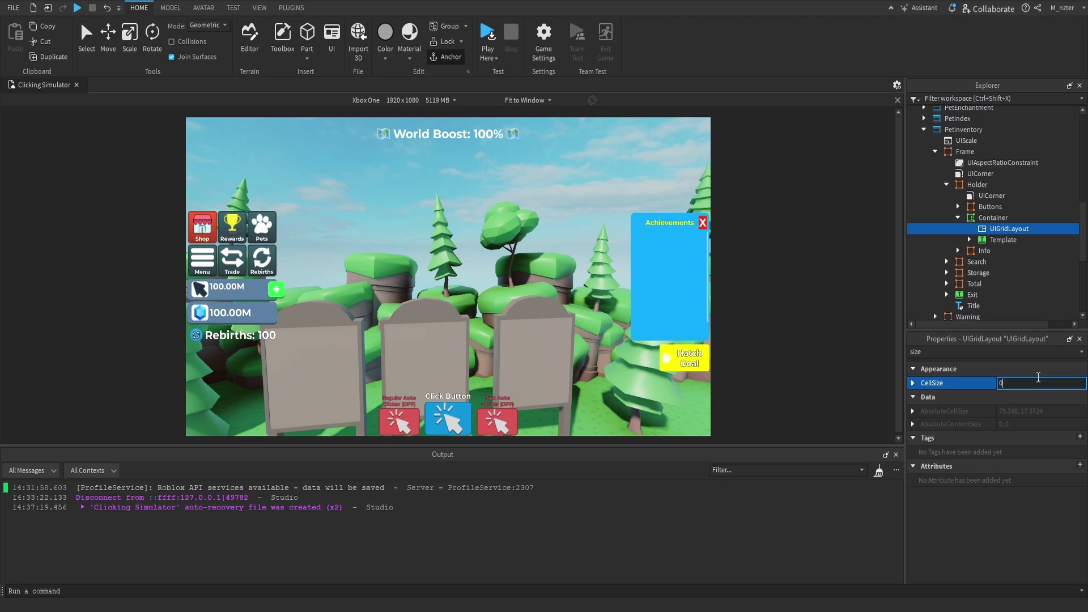
type("0,")
type("85")
key("Return")
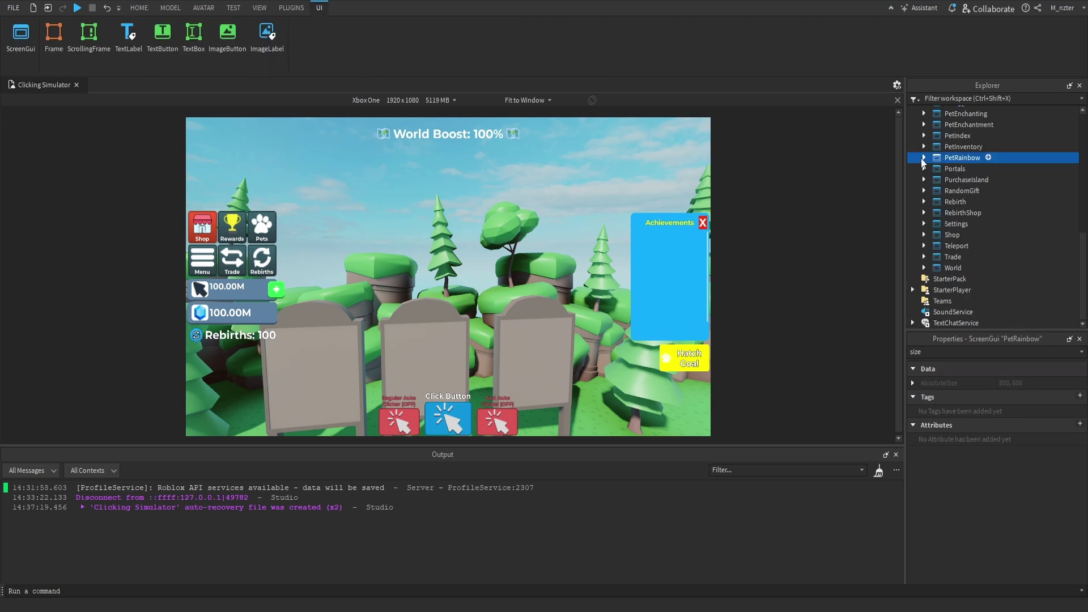
Set the CellSize of the UIGridLayout in PetRainbow's MakeContainer to {0, 75},{0, 65} and collapse MakeContainer
left_click(923, 160)
left_click(935, 179)
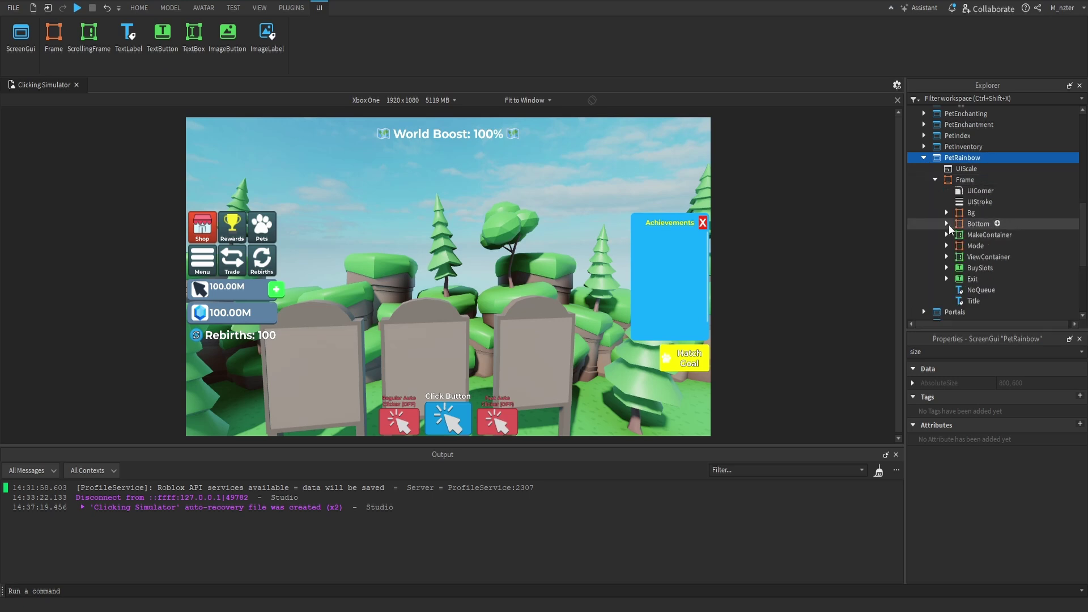
left_click(946, 234)
left_click(997, 246)
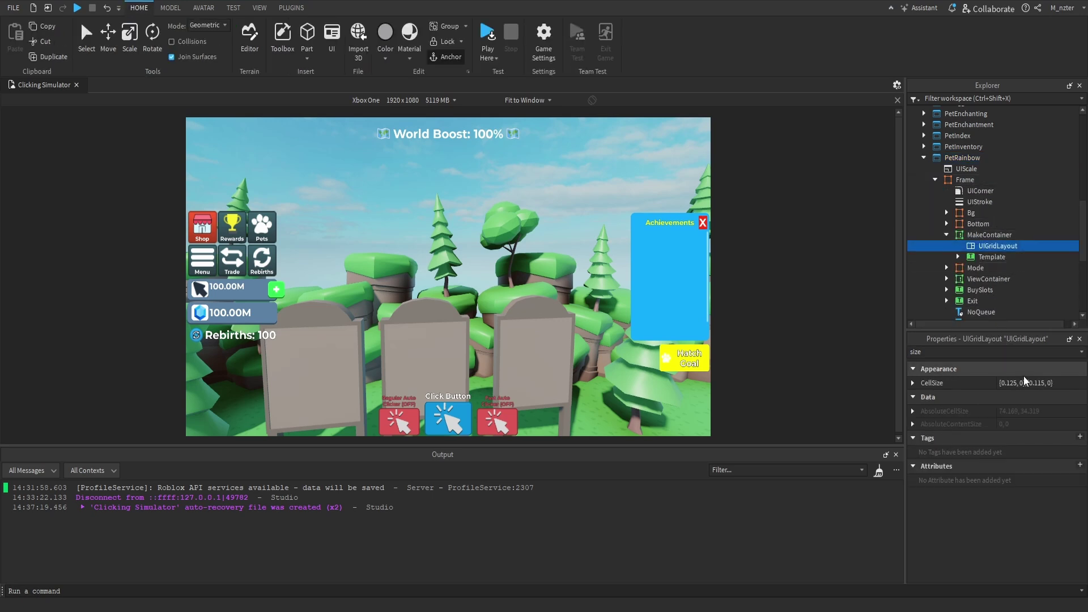
left_click(1012, 383)
type("0")
type(",75,0,")
type("65,")
key("Return")
left_click(946, 235)
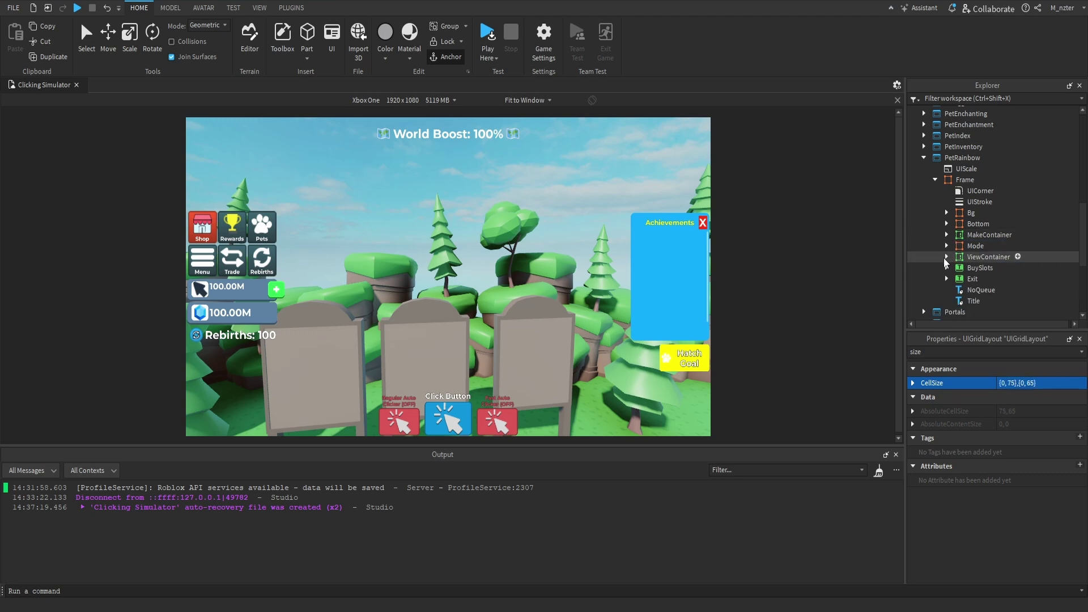
Set the CellSize of the UIGridLayout in PetRainbow's ViewContainer to {0, 150},{0, 130}
left_click(946, 257)
left_click(970, 272)
left_click(1035, 383)
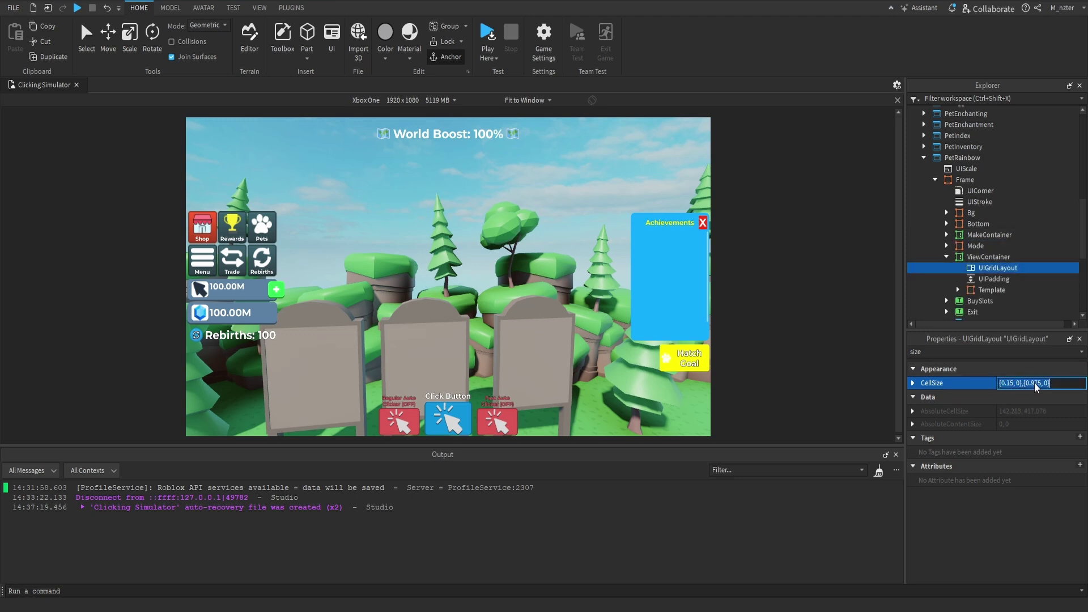
type("0,150")
type(",0,130")
key("Return")
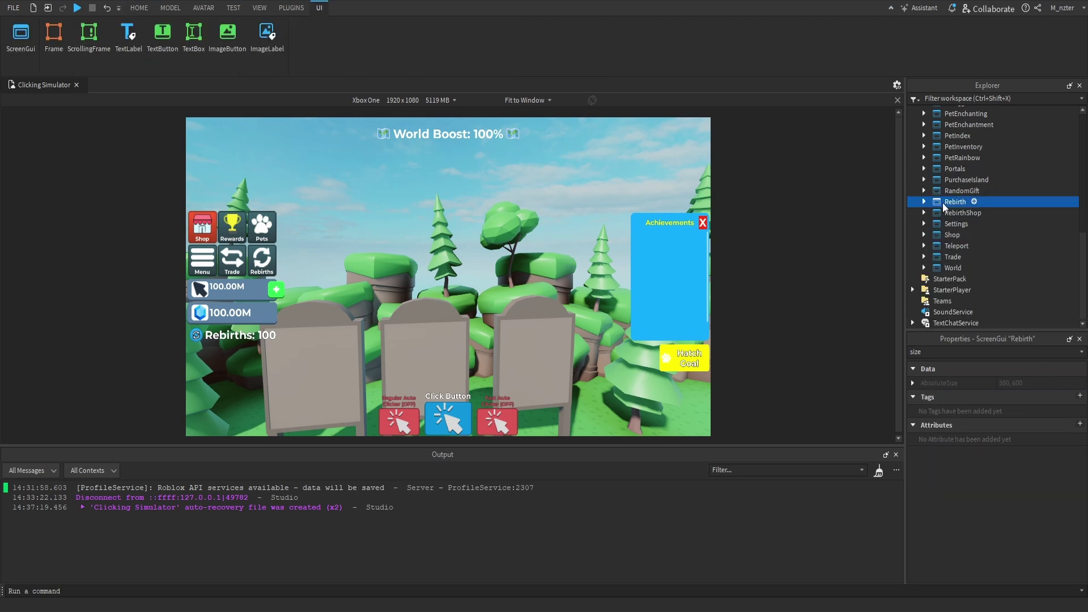
Set the CellSize of the UIGridLayout in the Rebirth Container to {0, 350},{0, 65} and collapse Rebirth
left_click(923, 202)
left_click(935, 224)
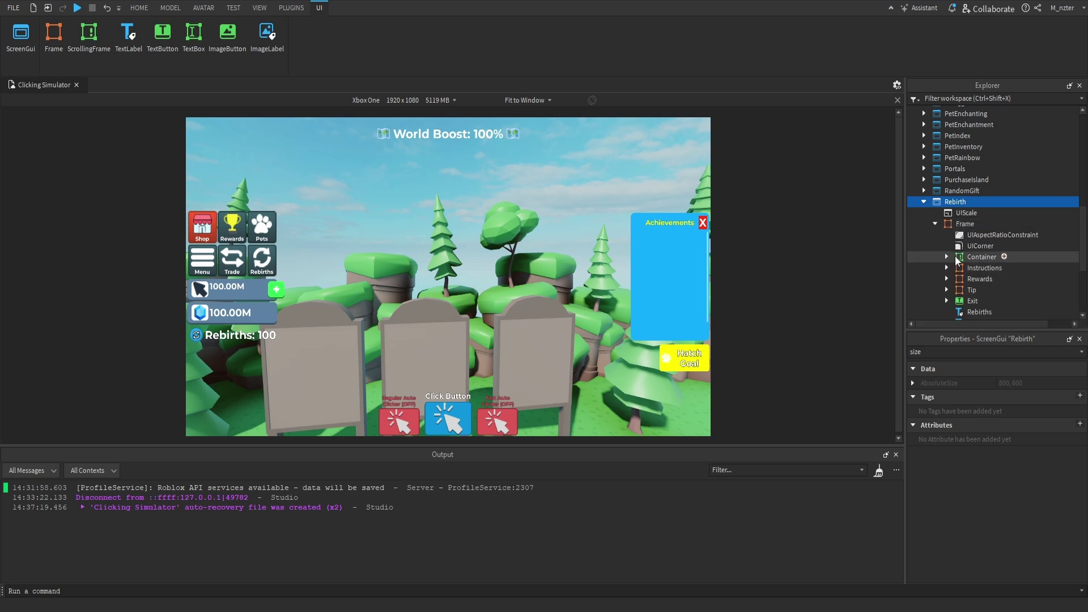
scroll(957, 260, "down", 1)
left_click(946, 226)
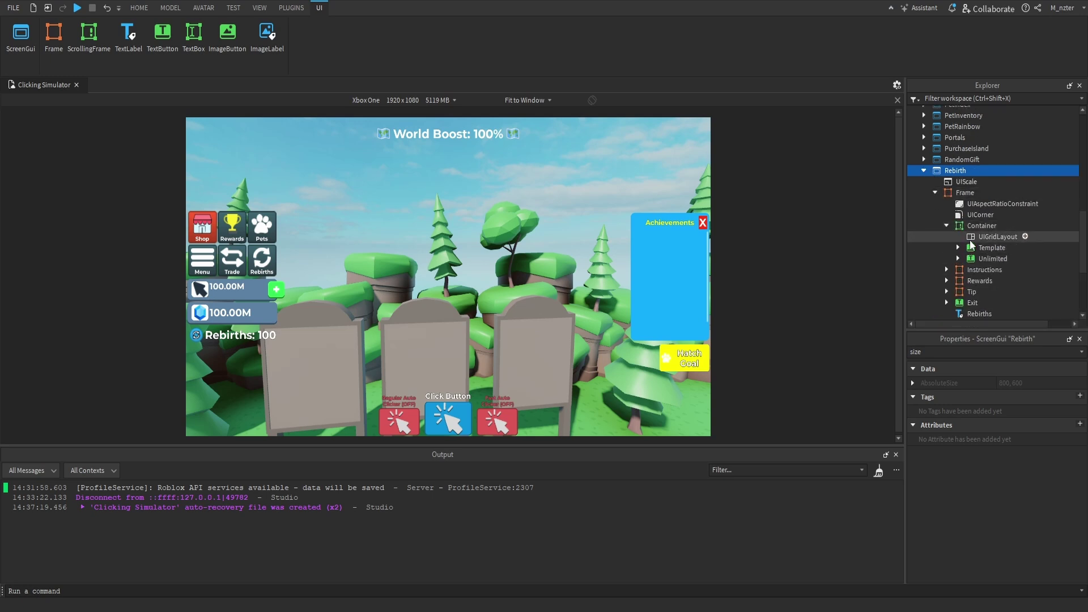
left_click(970, 238)
left_click(1020, 382)
type("0, 350},{0, 65")
key("Return")
left_click(923, 170)
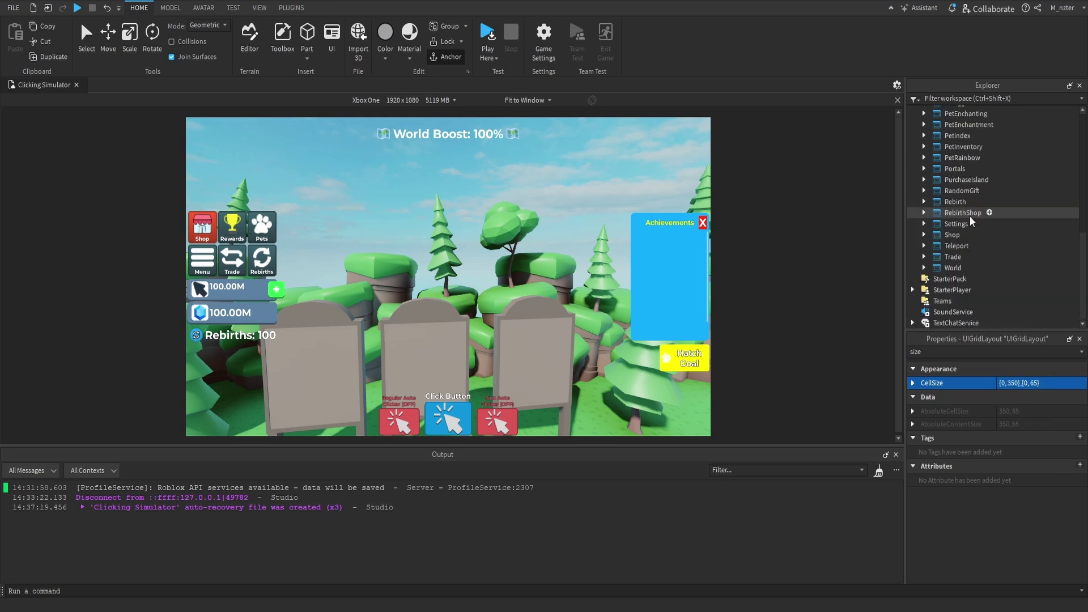
Set the CellSize of the UIGridLayout in RebirthShop's Buttons frame to {0, 80},{0, 80} and collapse the frame
double_click(970, 216)
left_click(946, 256)
left_click(986, 267)
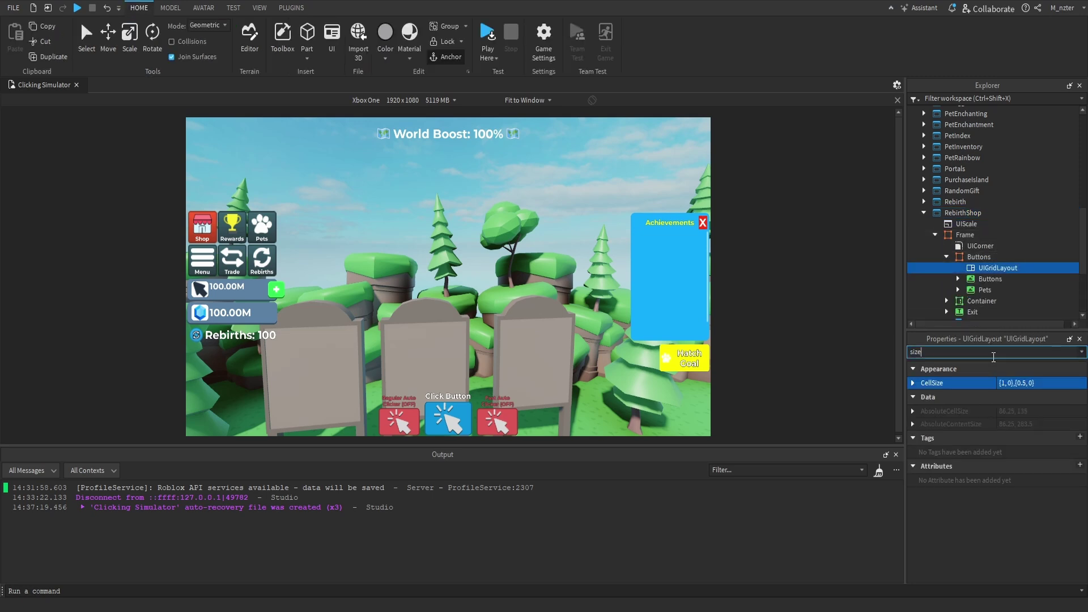
left_click(1018, 380)
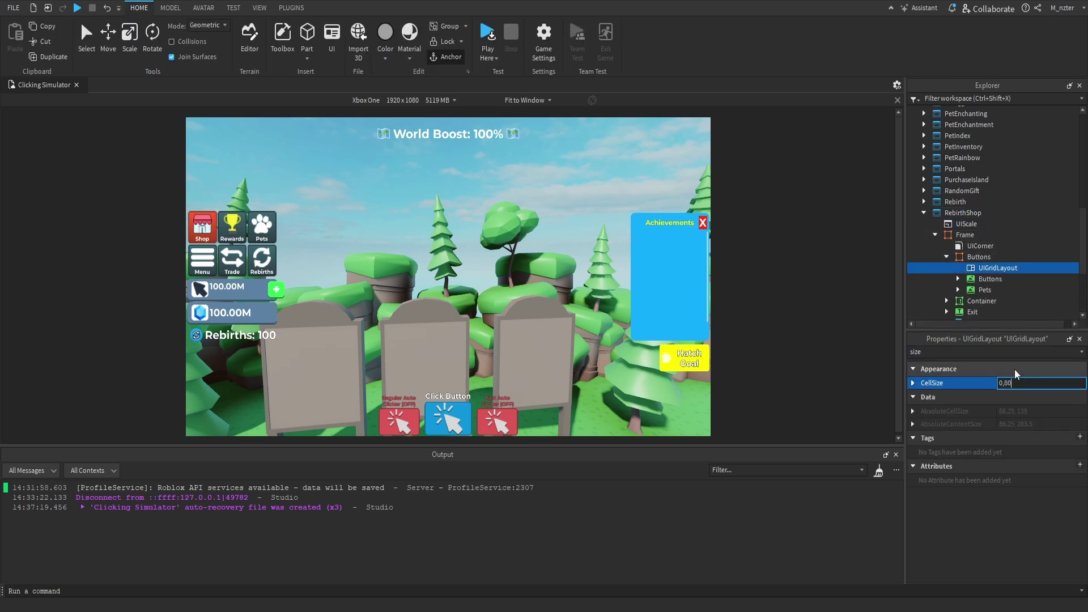
type("0, 80},{0, 80")
key("Return")
left_click(946, 257)
Set the CellSize of the UIGridLayout in the RebirthShop Container to {0, 540},{0, 120} and collapse the Container
left_click(946, 267)
left_click(989, 278)
left_click(1030, 385)
type("{0.975, 0},{0.3, 0}")
type("0, 54")
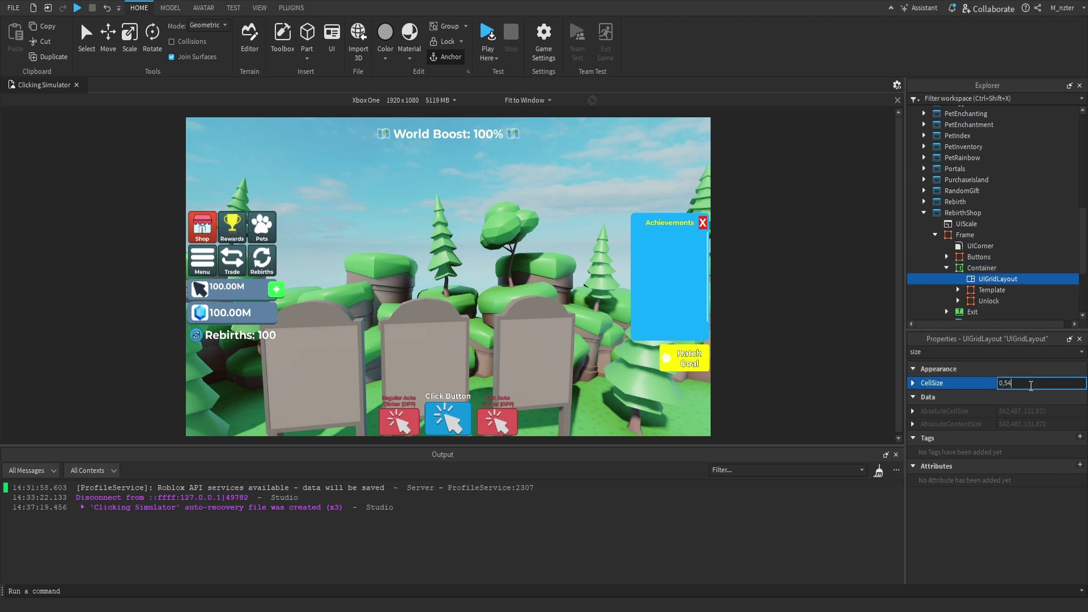
type("0},{0, 120")
key("Return")
left_click(946, 268)
Set the CellSize of the UIGridLayout in RebirthShop's Buttons frame to {0, 90},{0, 90} and collapse RebirthShop
left_click(946, 257)
left_click(989, 269)
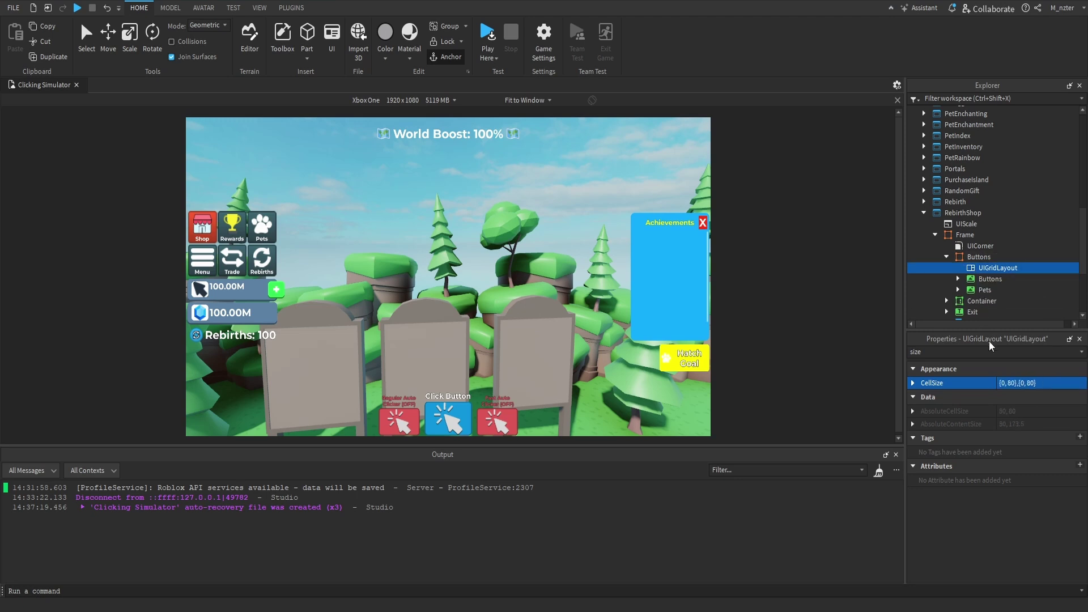
left_click(1035, 383)
left_click(1021, 386)
key("Left")
key("Left")
key("Left")
key("Left")
key("BackSpace")
type("9")
key("Right")
key("Right")
key("Right")
key("Right")
key("Right")
key("Right")
key("Right")
key("Right")
key("BackSpace")
type("9")
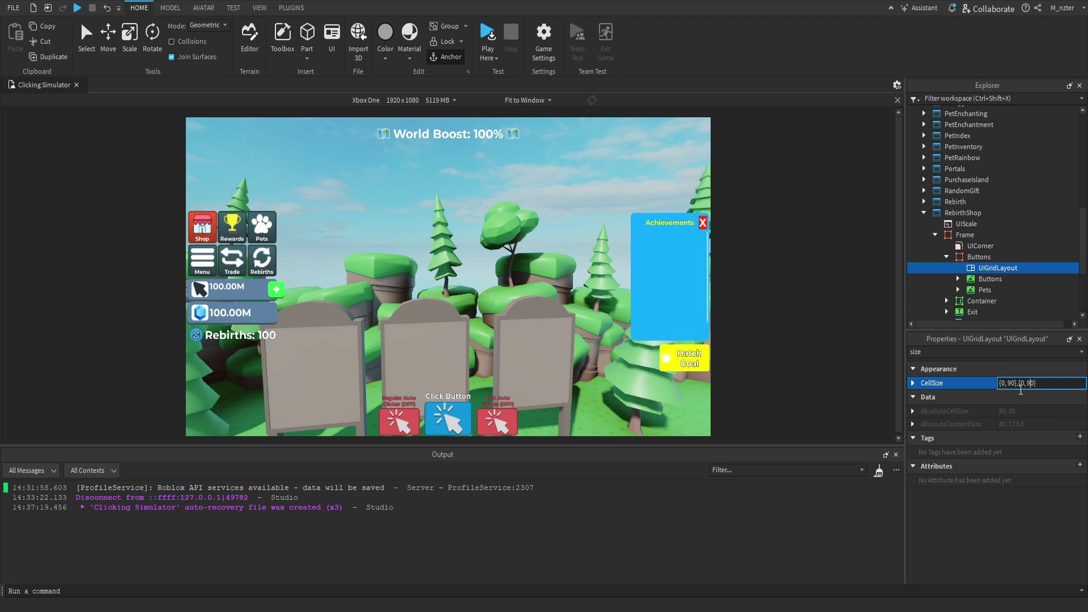
key("Return")
left_click(924, 213)
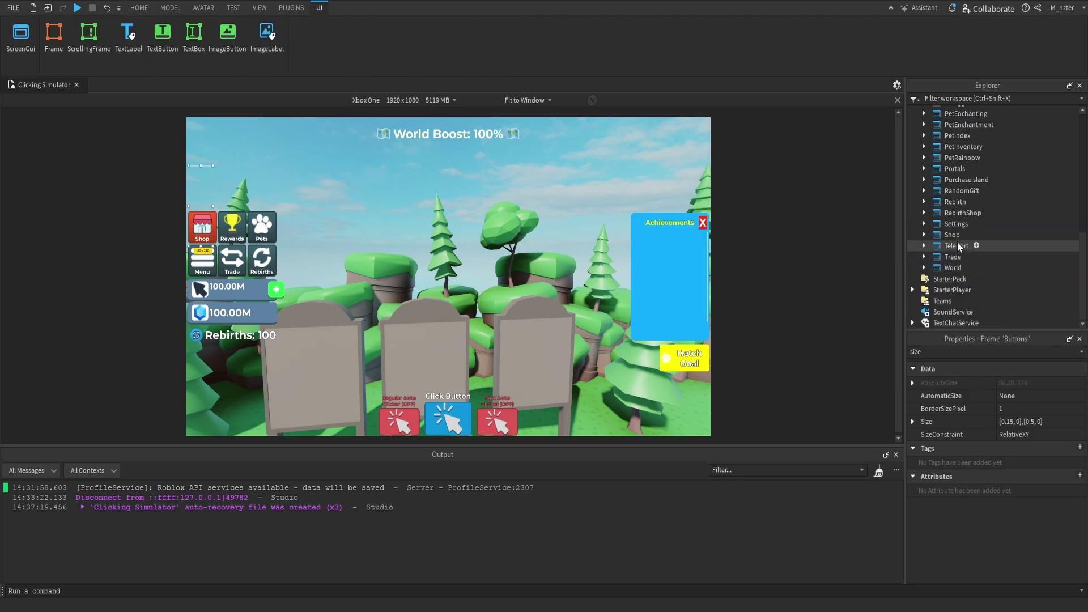
Set the CellSize of the UIGridLayout in the Shop's Buttons frame to {0, 80},{0, 80} and collapse that frame
left_click(953, 235)
left_click(924, 234)
left_click(935, 268)
scroll(948, 258, "down", 2)
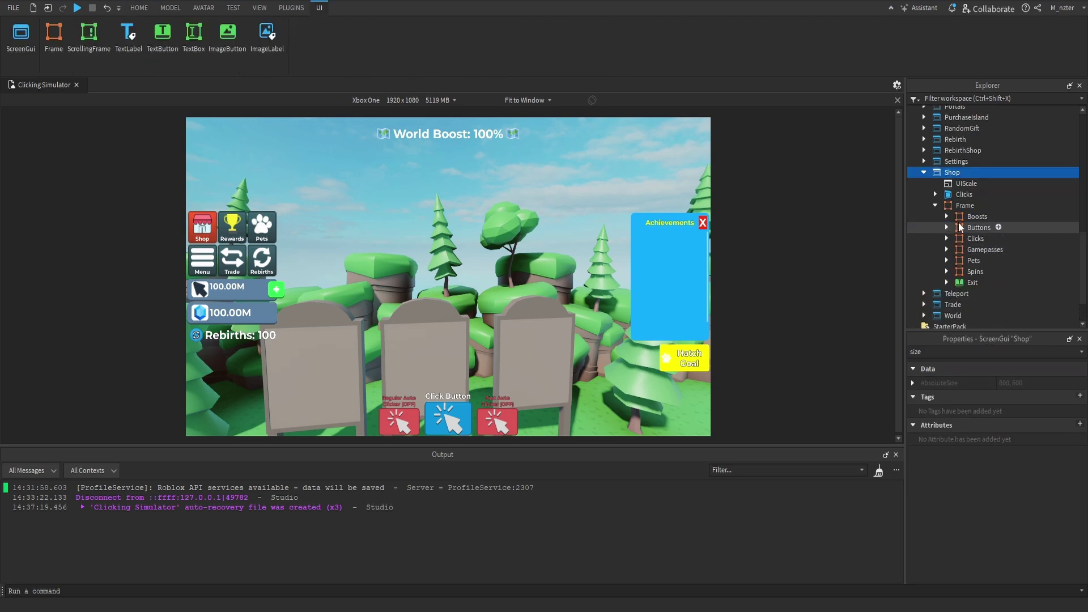
left_click(947, 227)
left_click(974, 243)
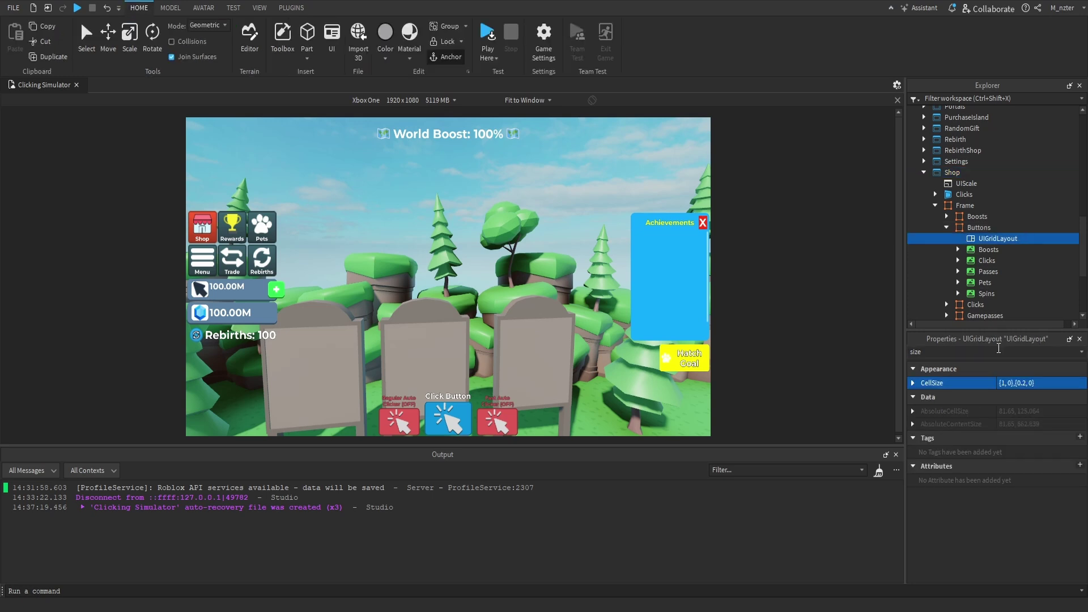
left_click(1011, 382)
key("BackSpace")
type("0,80,0,80")
key("Return")
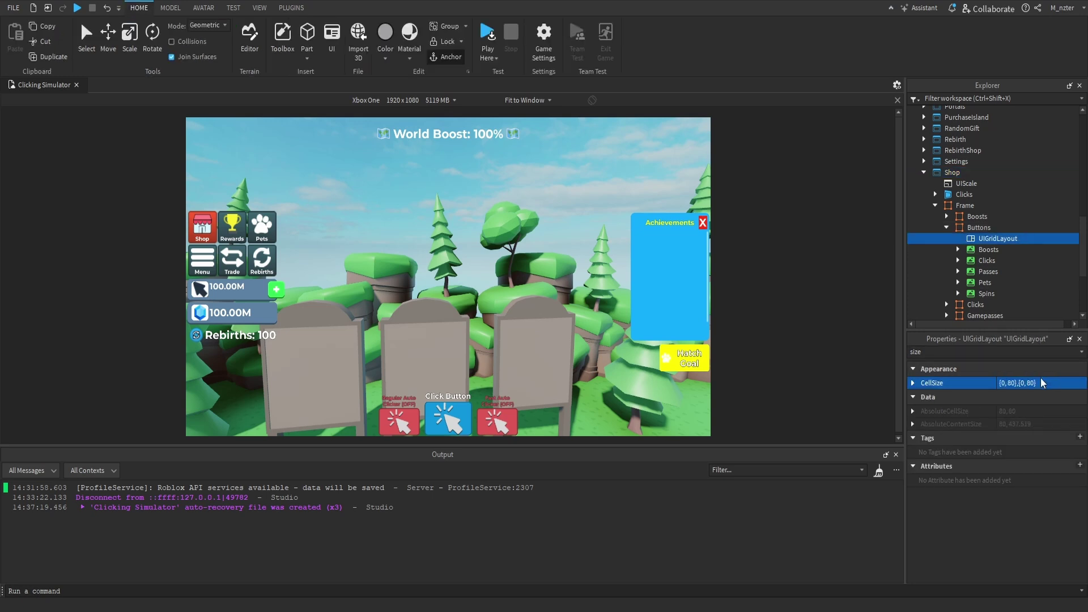
left_click(947, 227)
Set the Size of the Buttons frame inside the Template of the Shop's Boosts Container to {0, 180},{0, 150}
left_click(948, 216)
left_click(959, 228)
scroll(967, 227, "down", 1)
left_click(978, 206)
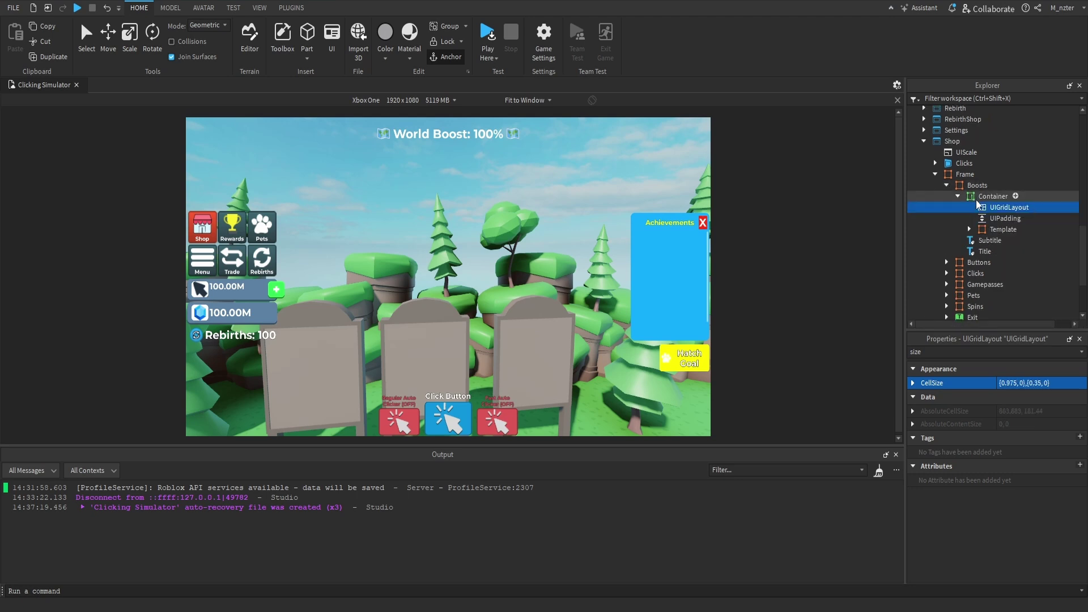
left_click(1000, 229)
left_click(969, 229)
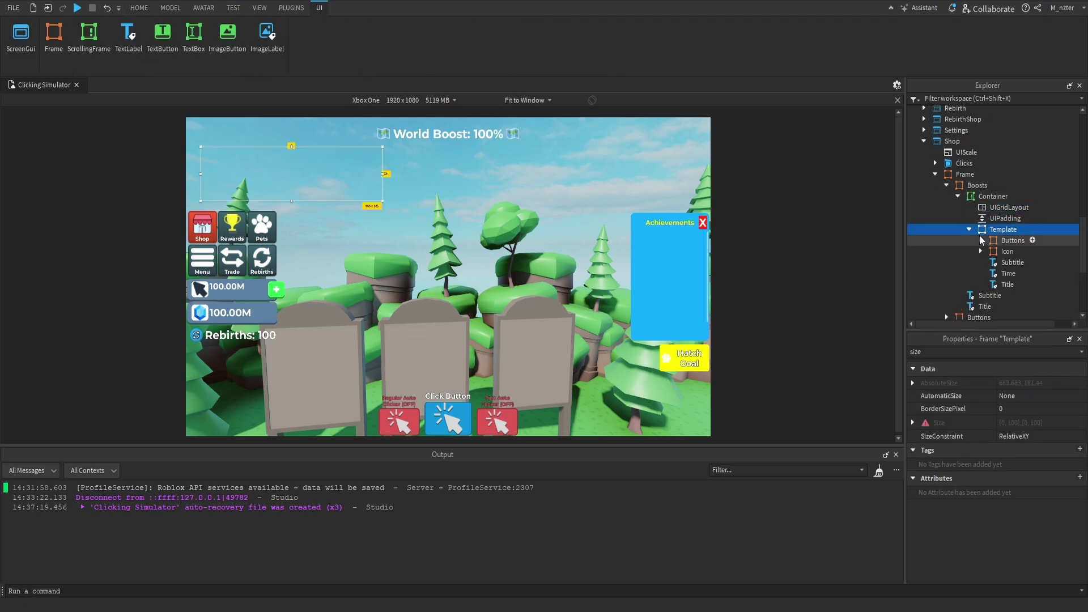
scroll(1006, 215, "down", 1)
left_click(1007, 209)
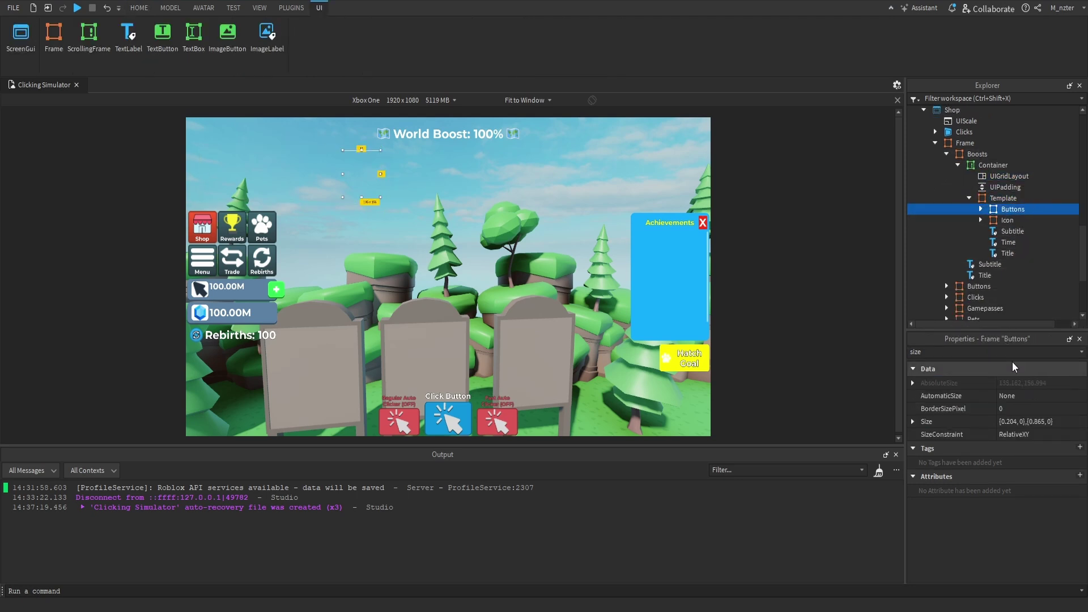
left_click(1009, 420)
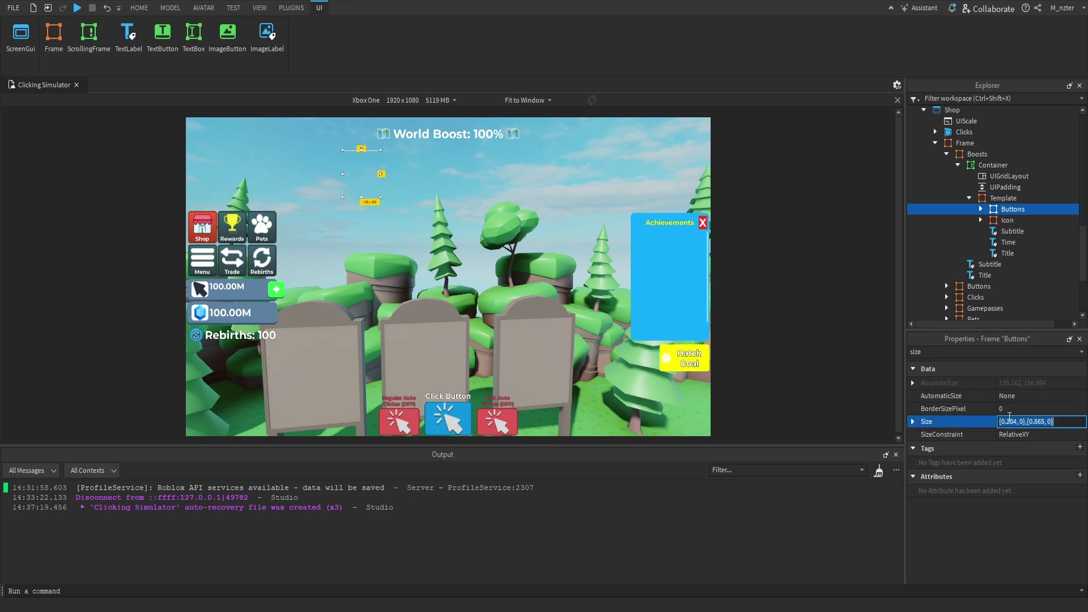
type("0")
type(", 180},{0, 150")
key("Return")
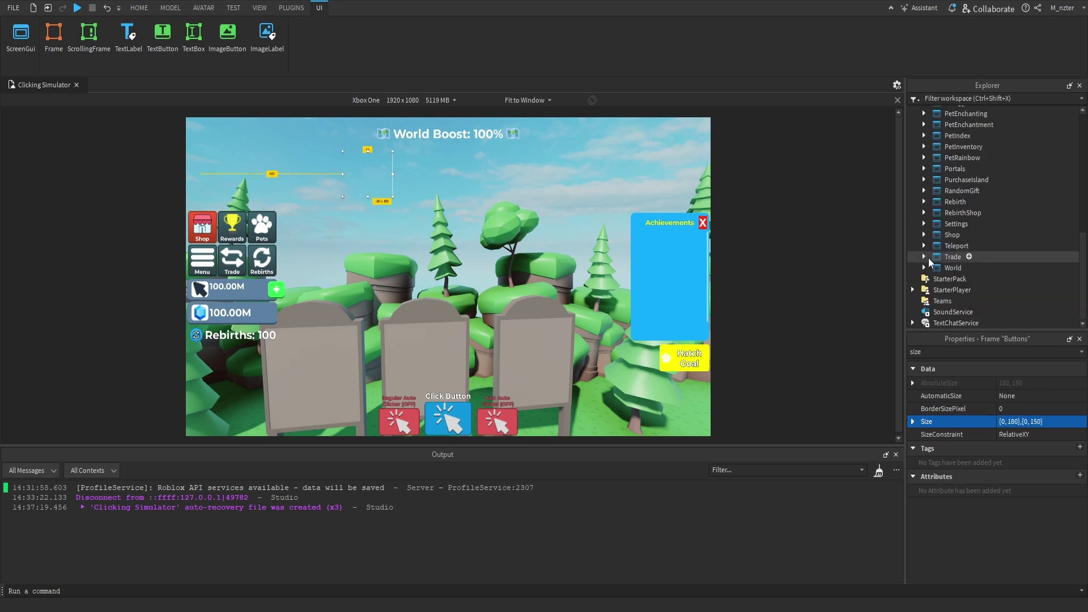
Set the CellSize of the UIGridLayout in the Trade frame's SelfContainer to {0, 75},{0, 65}
left_click(926, 258)
scroll(932, 258, "down", 1)
left_click(936, 270)
scroll(947, 254, "down", 3)
left_click(946, 216)
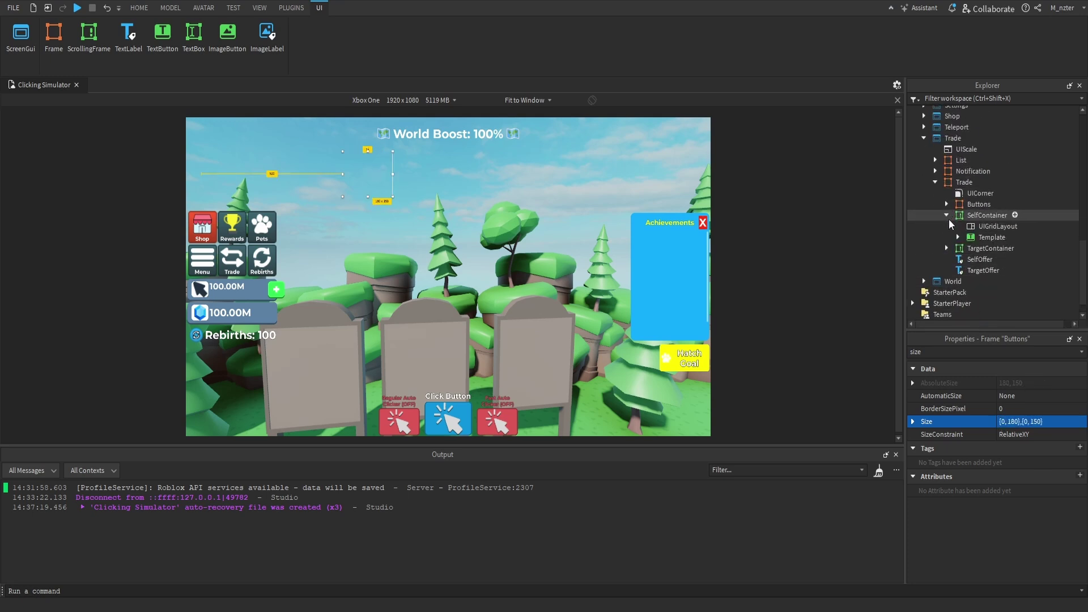
left_click(996, 226)
left_click(1032, 383)
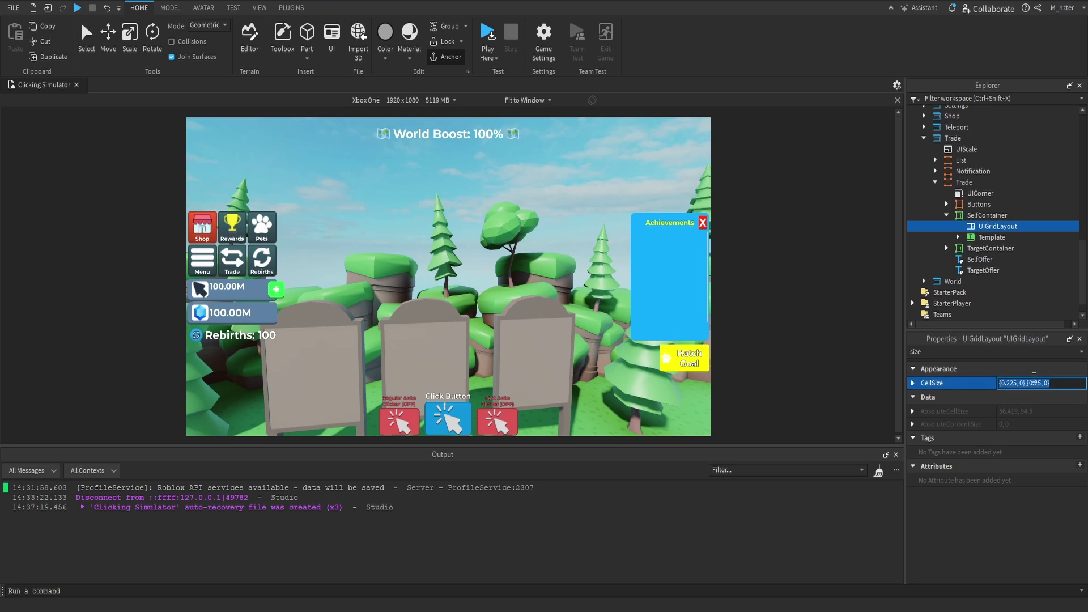
type("0, 75},{0, 65")
key("Return")
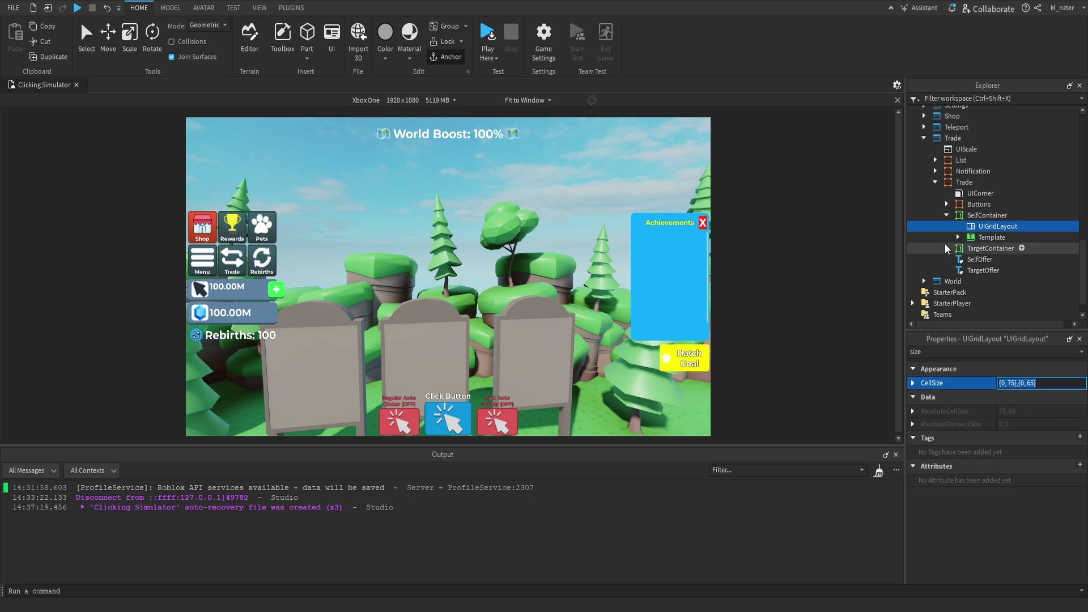
Set the CellSize of the UIGridLayout in the Trade frame's TargetContainer to {0, 75},{0, 65} and collapse Trade
left_click(946, 248)
left_click(997, 259)
left_click(1050, 383)
key("Return")
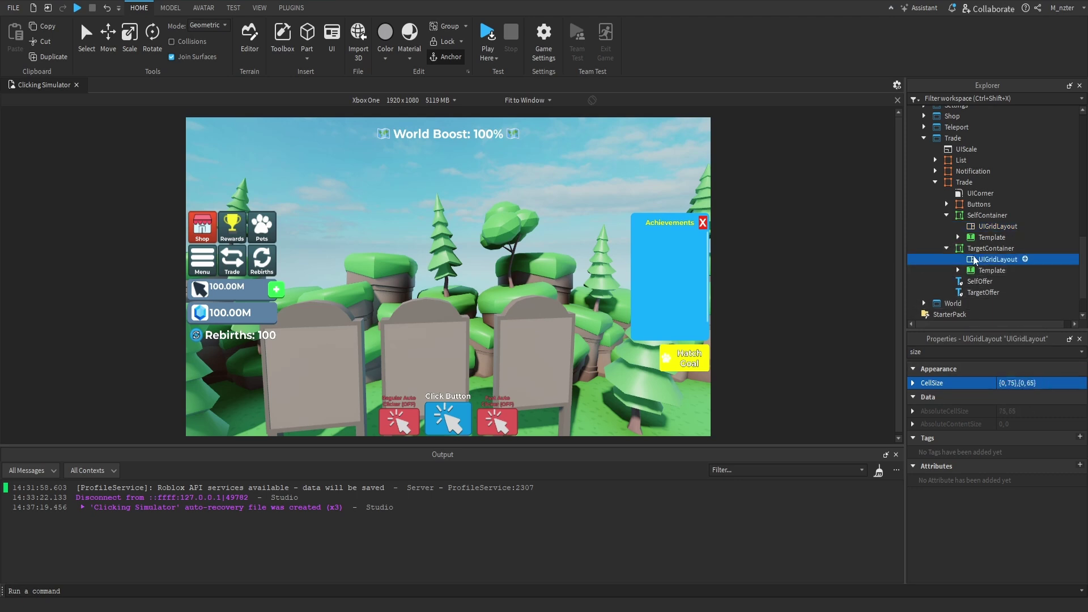
left_click(923, 139)
Duplicate the Shop's UIScale and move the copy into the Teleport ScreenGui
scroll(943, 213, "up", 1)
left_click(927, 273)
scroll(928, 272, "down", 1)
left_click(923, 233)
scroll(929, 233, "down", 1)
left_click(936, 236)
left_click(957, 215)
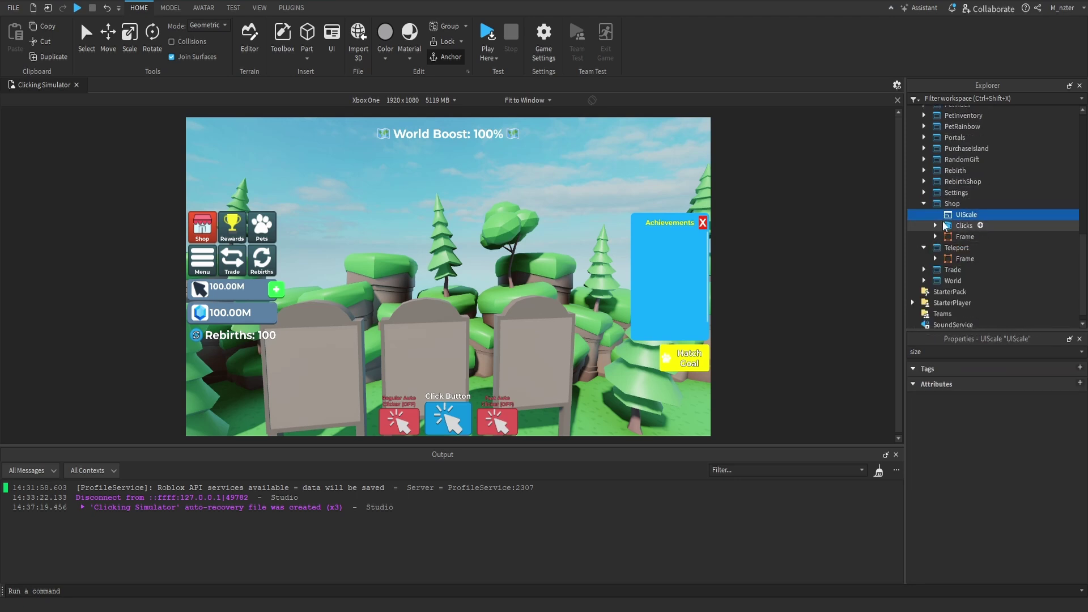
key("ctrl+d")
left_click_drag(984, 227, 983, 258)
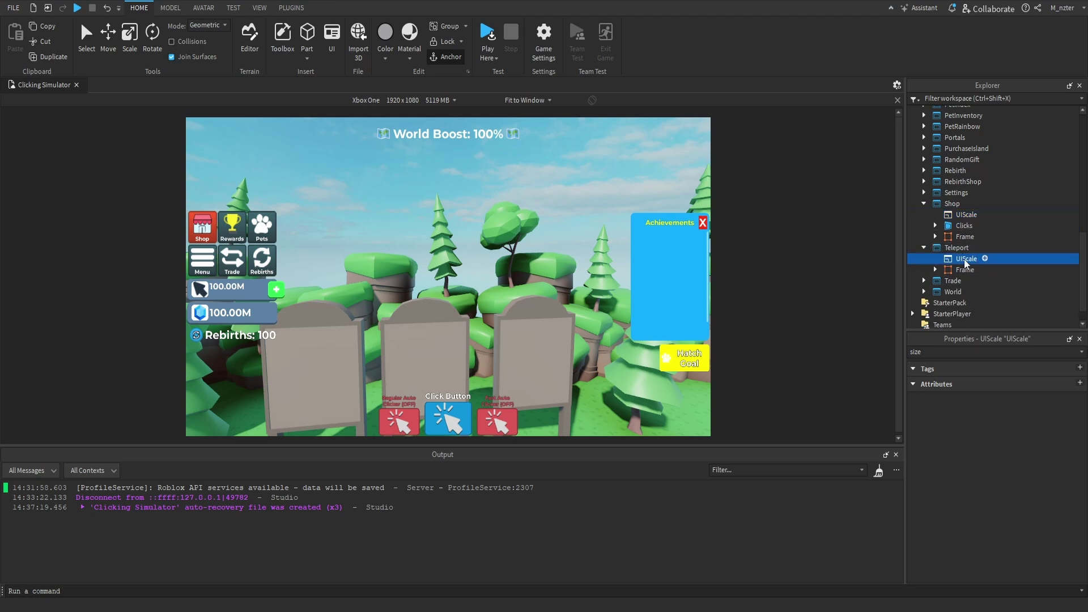
Collapse the Shop and Teleport ScreenGuis and clear the Output log
left_click(923, 204)
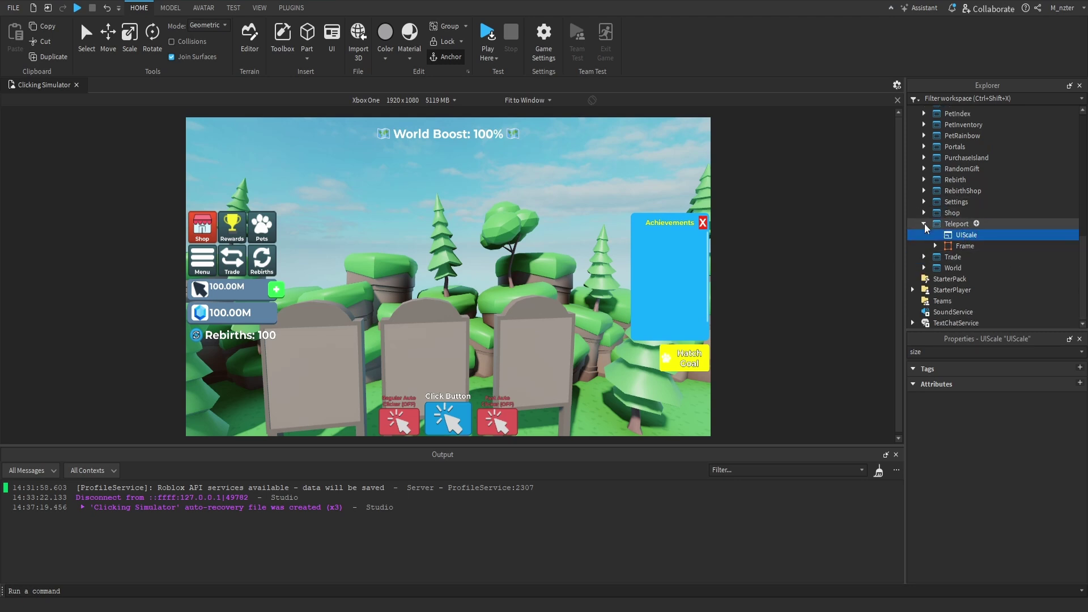
scroll(922, 208, "up", 1)
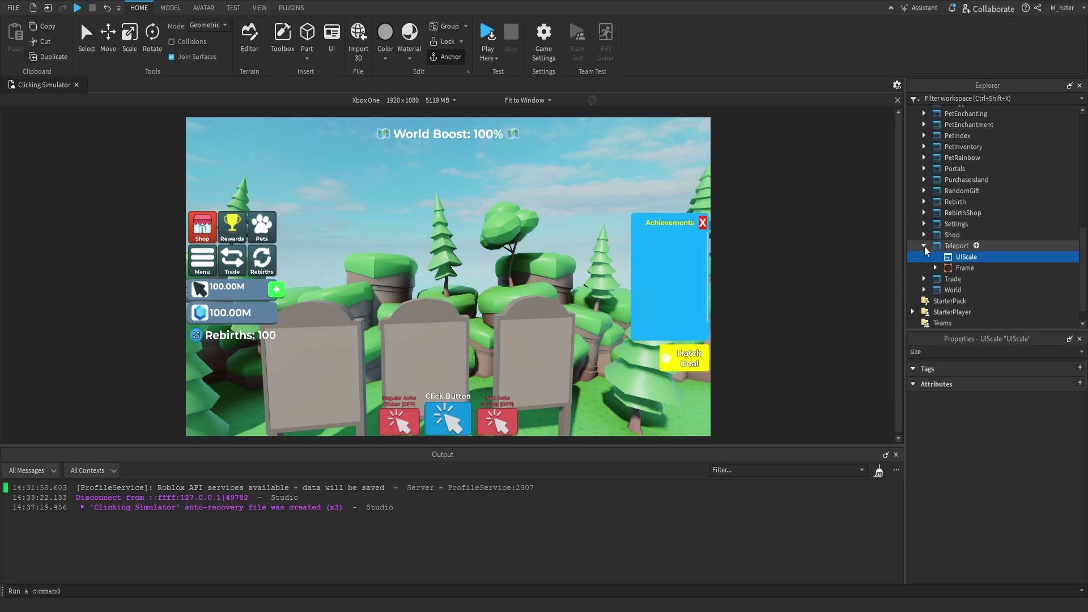
left_click(923, 246)
left_click(878, 470)
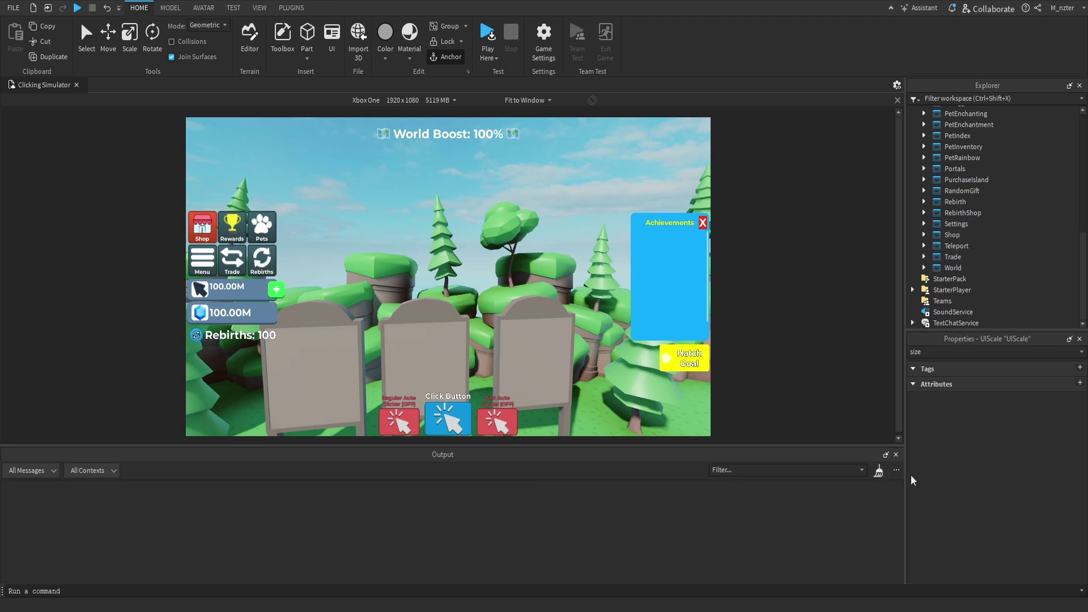